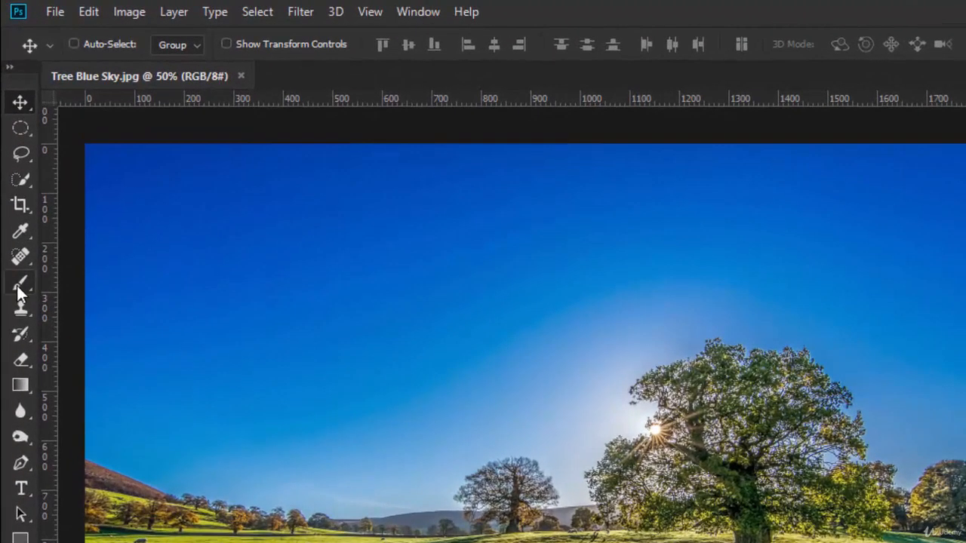
Activate the Brush tool for painting on the Tree Blue Sky.jpg image.
left_click(16, 287)
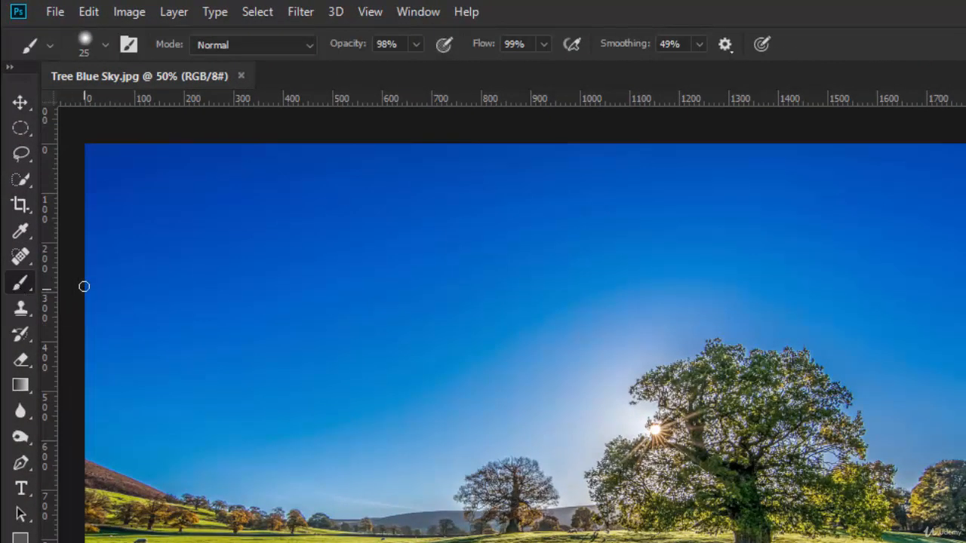
left_click(20, 103)
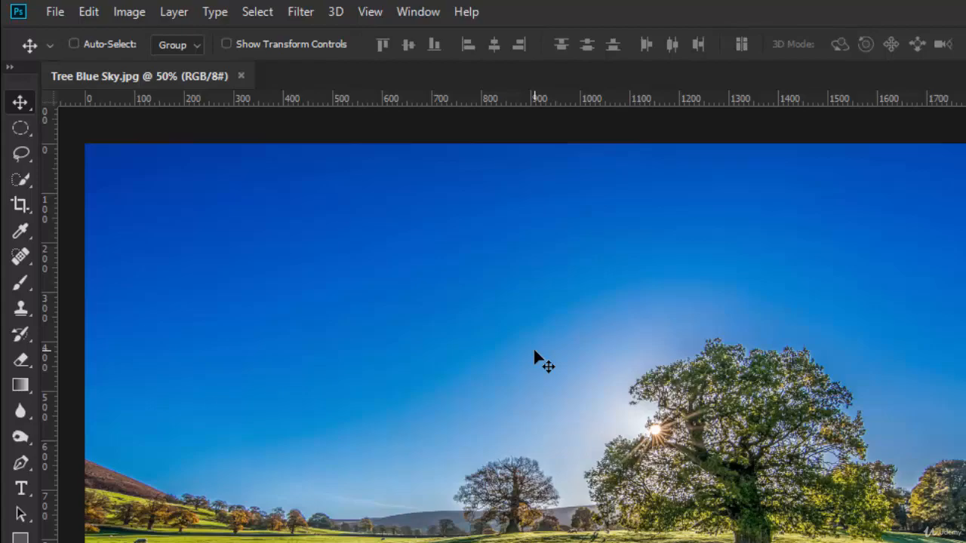
key("b")
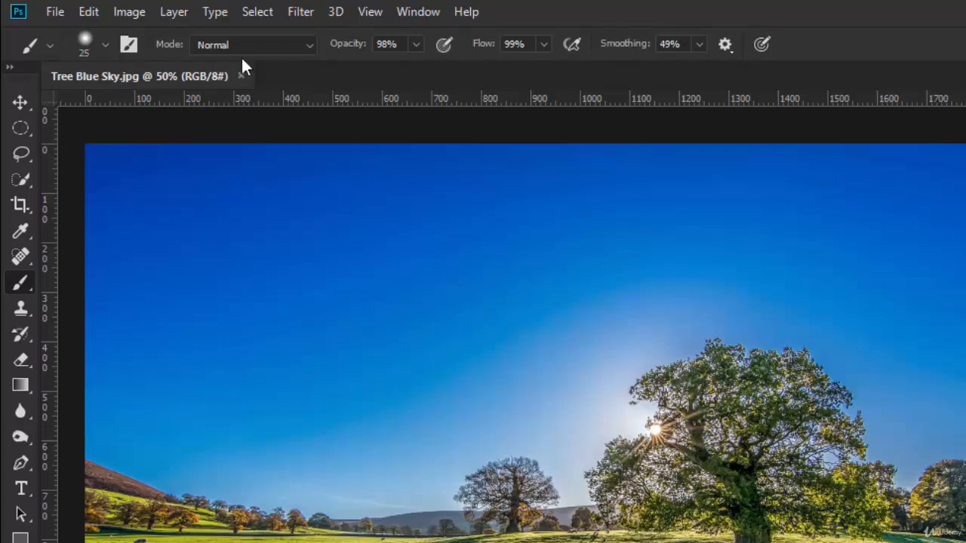
Set the brush size to 300 px and hardness to 3%, and paint soft white strokes across the open sky.
left_click(106, 45)
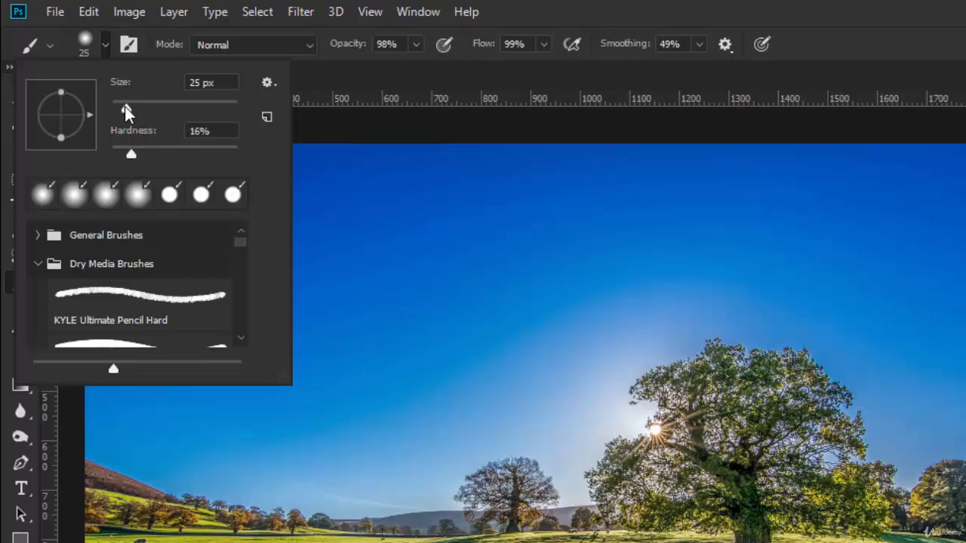
left_click_drag(126, 107, 214, 114)
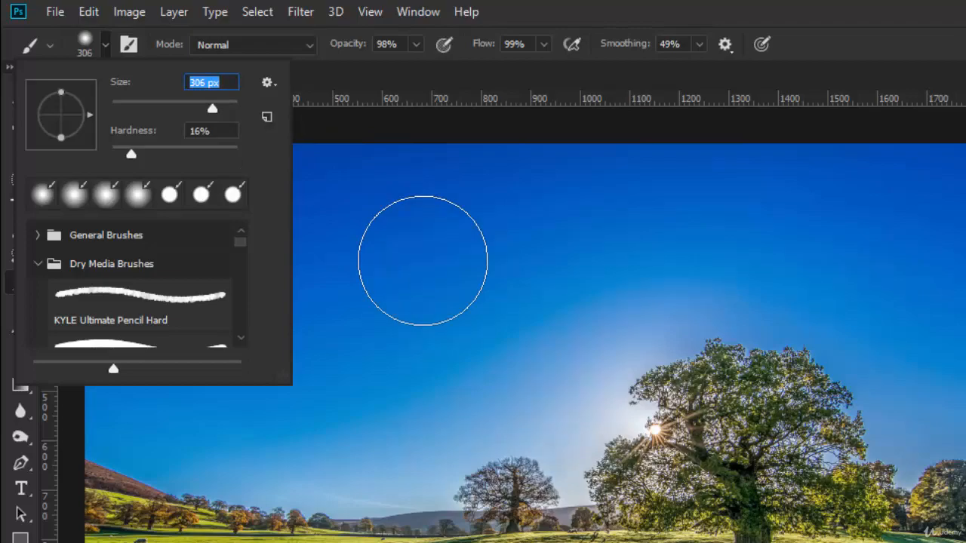
type("300")
key("Return")
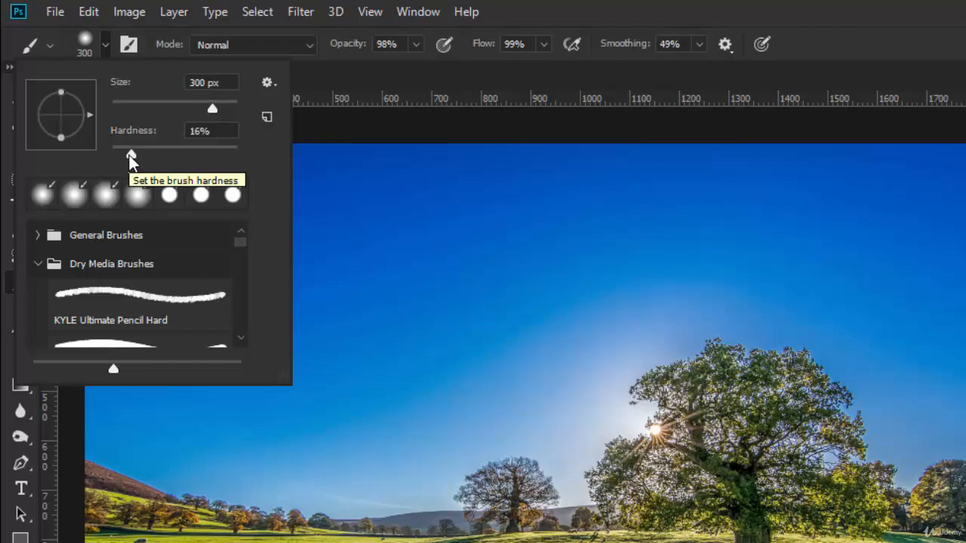
left_click_drag(129, 156, 115, 155)
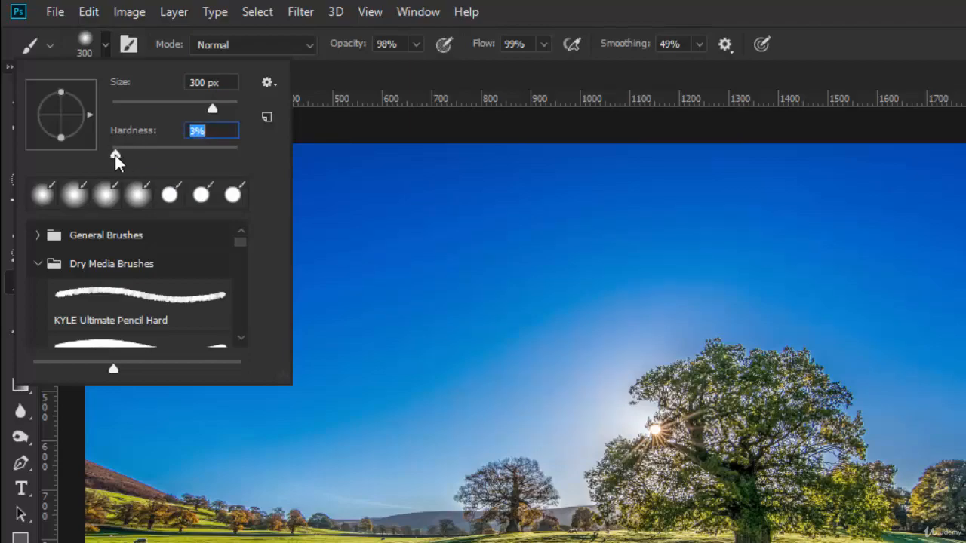
mouse_move(406, 285)
left_mouse_down()
mouse_move(500, 293)
mouse_move(614, 269)
left_mouse_up()
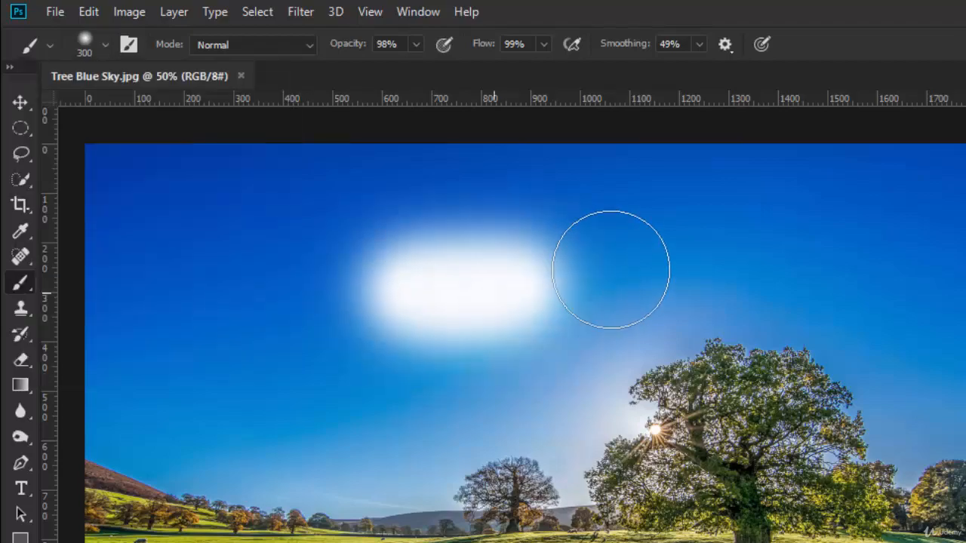
mouse_move(465, 336)
left_mouse_down()
mouse_move(246, 340)
mouse_move(285, 399)
mouse_move(289, 443)
left_mouse_up()
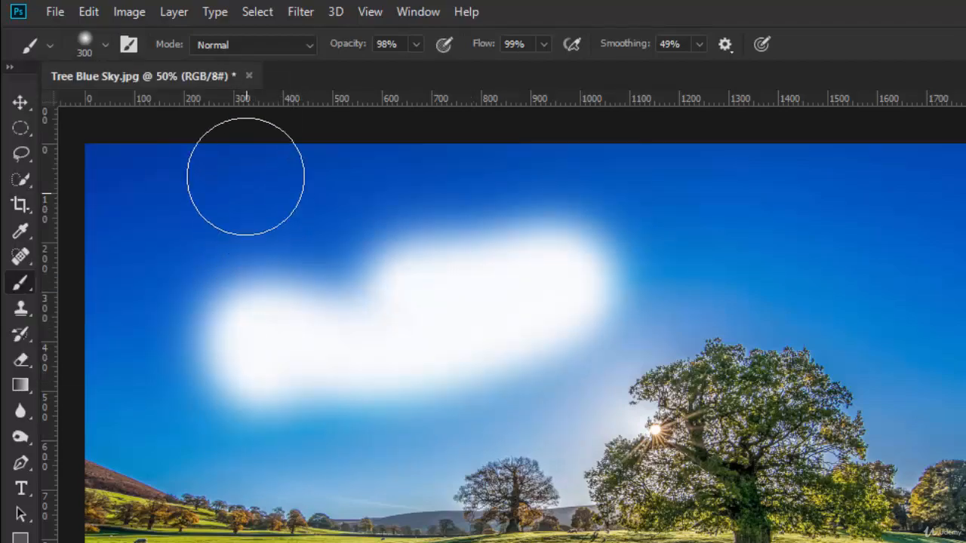
Raise the brush hardness to 98% and paint a hard-edged white area over the large tree.
left_click(105, 47)
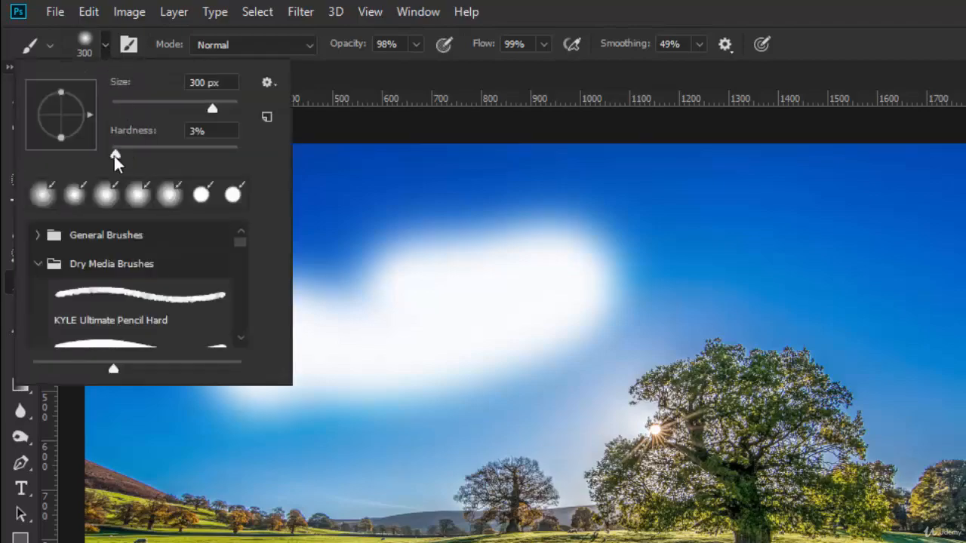
left_click_drag(115, 155, 237, 152)
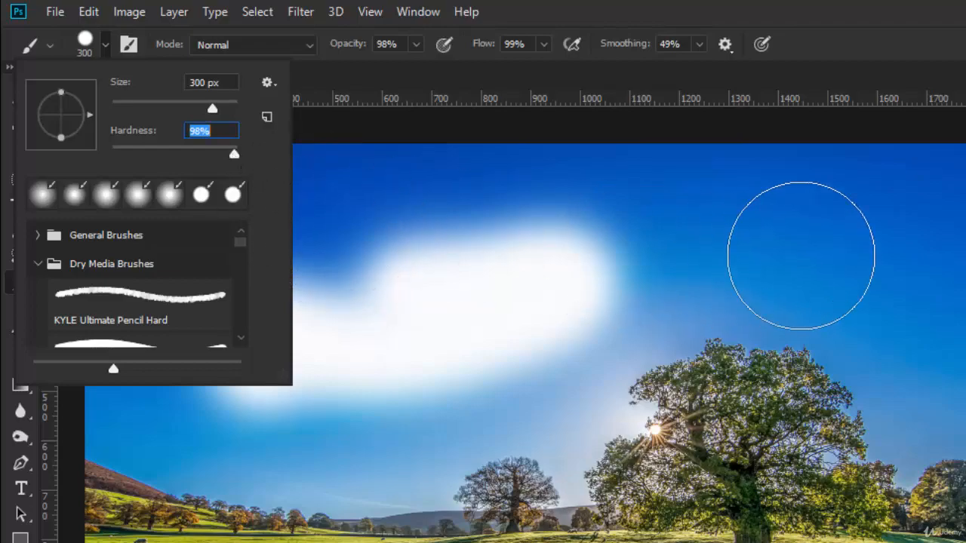
mouse_move(838, 256)
left_mouse_down()
mouse_move(732, 319)
mouse_move(766, 345)
mouse_move(871, 376)
mouse_move(861, 398)
mouse_move(726, 451)
mouse_move(815, 412)
left_mouse_up()
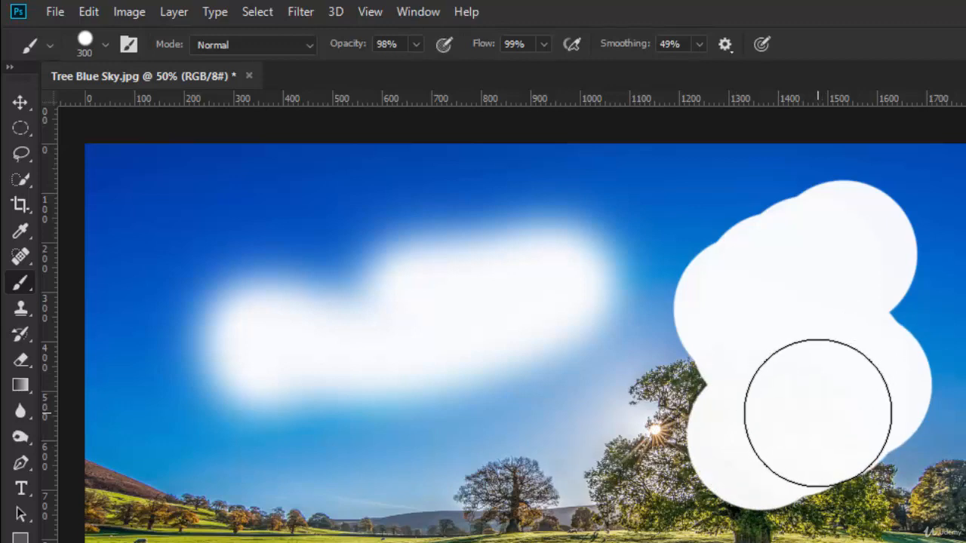
Undo the hard-edged paint over the tree and the soft strokes in the sky.
key("ctrl+z")
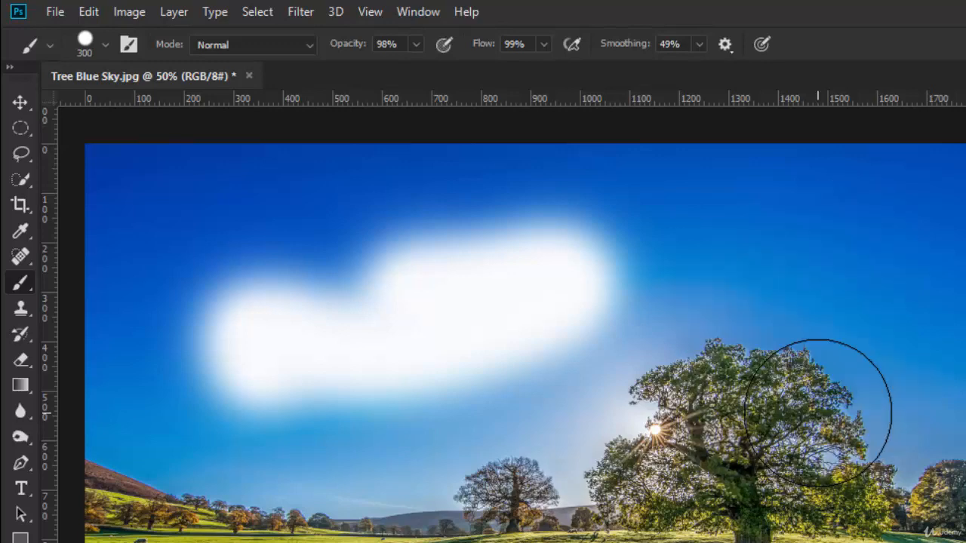
key("ctrl+z")
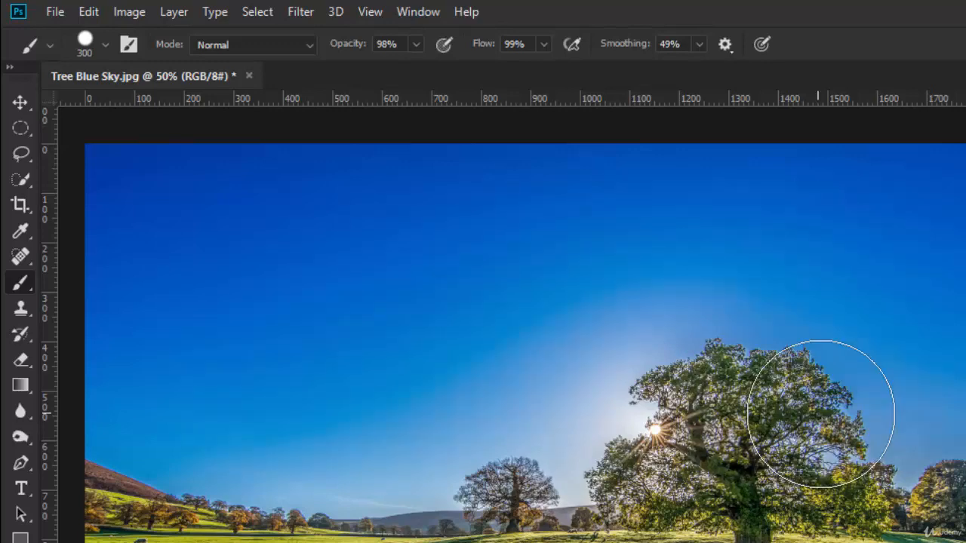
Set the brush hardness to 20% and the brush size to 100 px.
left_click(106, 45)
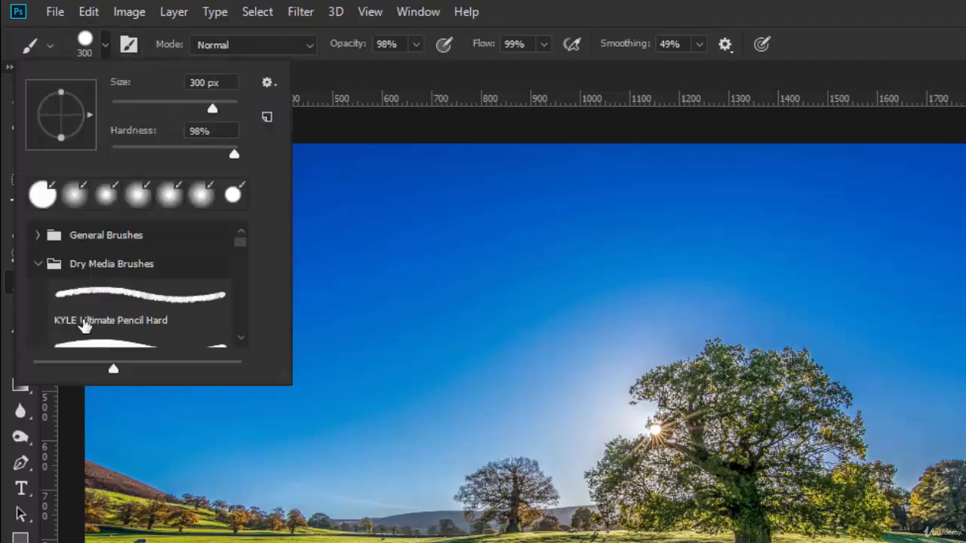
mouse_move(240, 246)
left_mouse_down()
mouse_move(251, 313)
mouse_move(241, 242)
left_mouse_up()
left_click_drag(234, 152, 137, 155)
left_click_drag(211, 111, 175, 108)
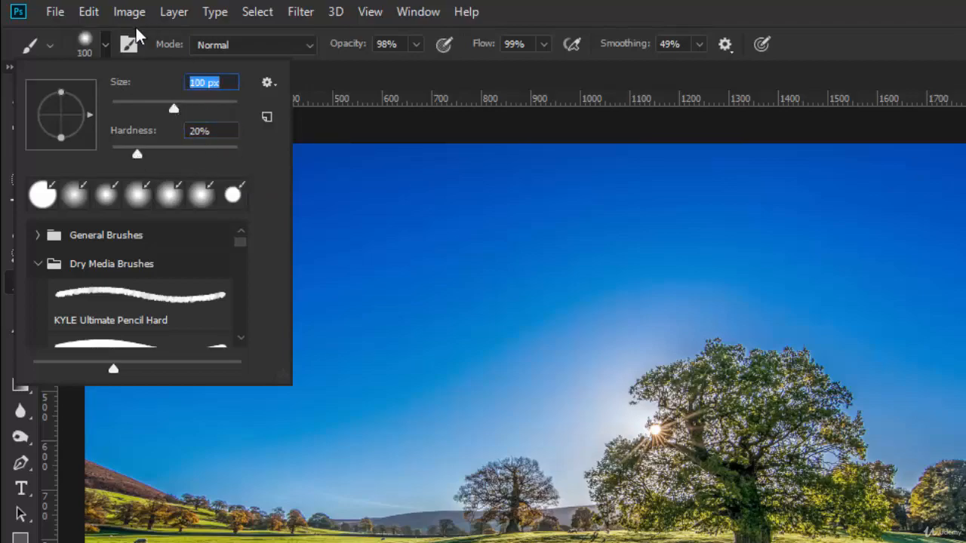
left_click(106, 44)
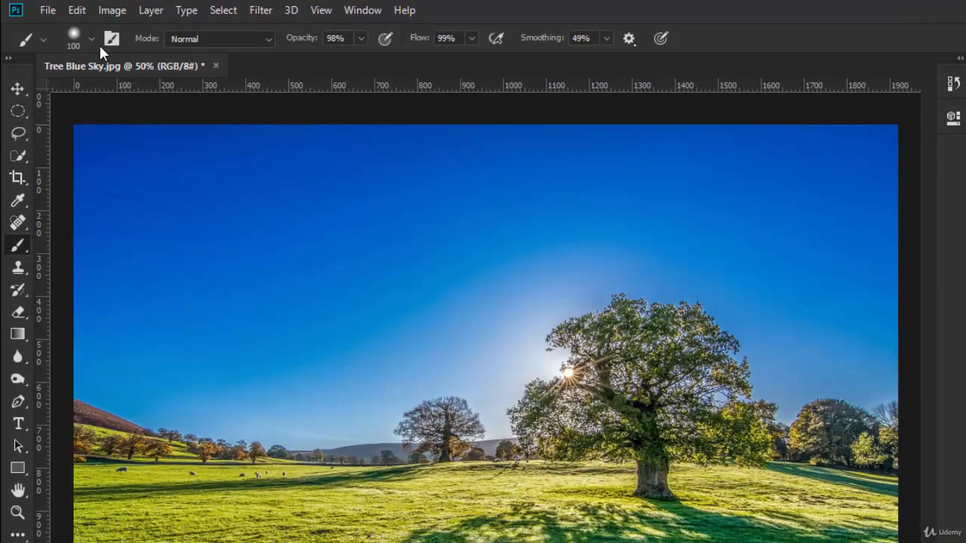
Examine the Brush Tip Shape options in the detailed brush settings and close them.
left_click(112, 41)
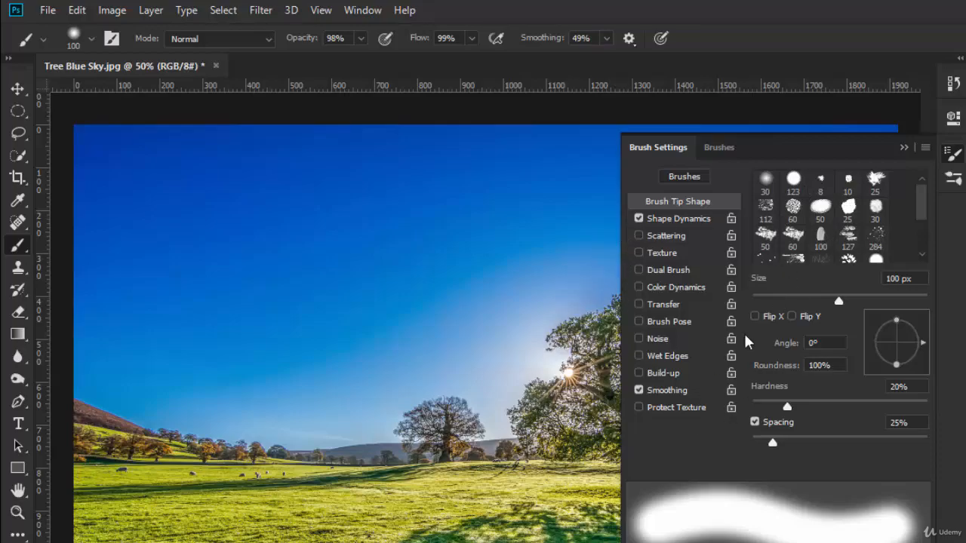
left_click(904, 147)
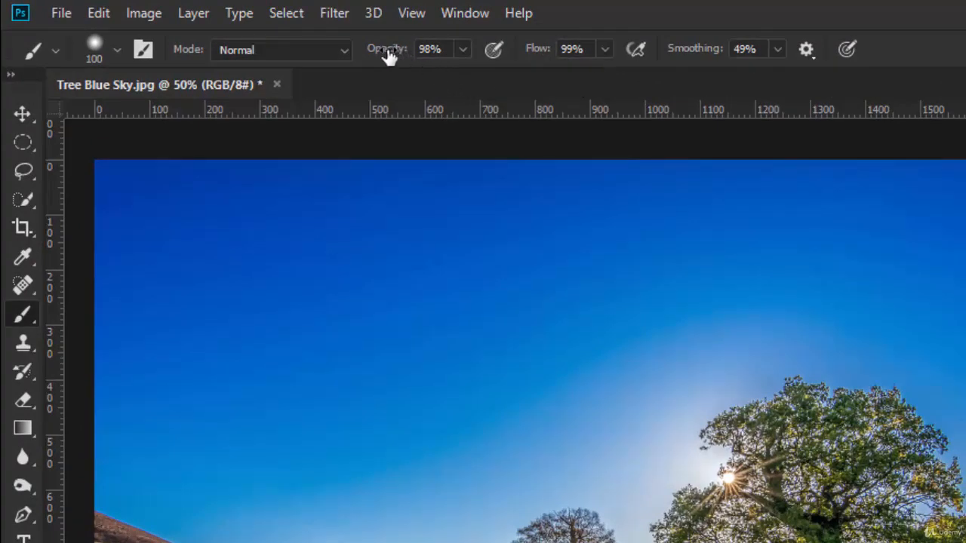
Set both the brush opacity and the flow to 100%.
left_click_drag(388, 53, 397, 54)
left_click_drag(536, 55, 549, 54)
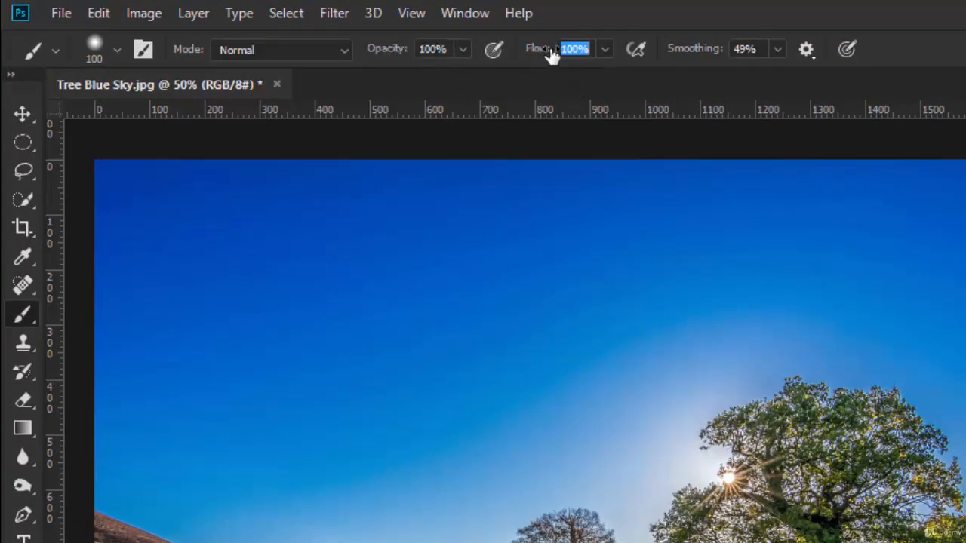
left_click(377, 53)
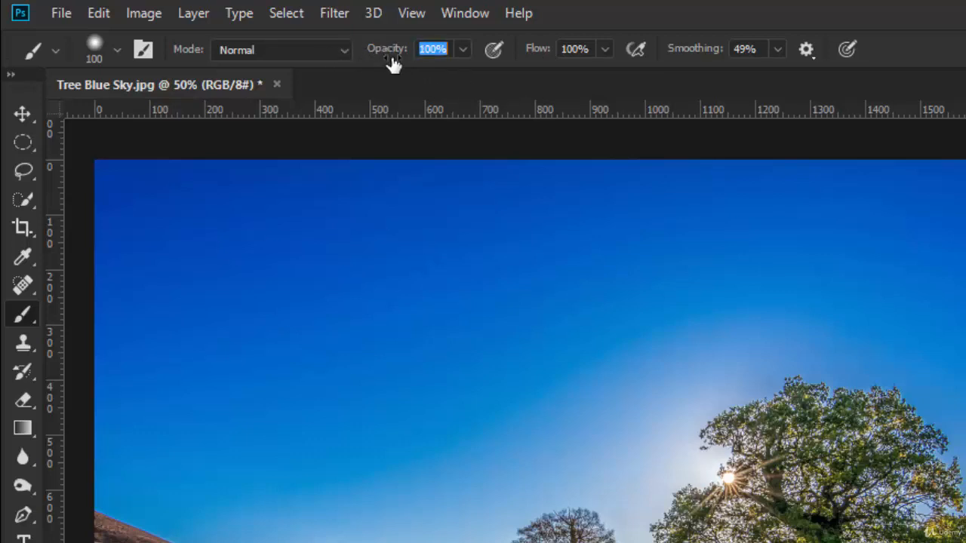
left_click(464, 51)
left_click_drag(459, 73, 473, 88)
left_click(397, 53)
key("Return")
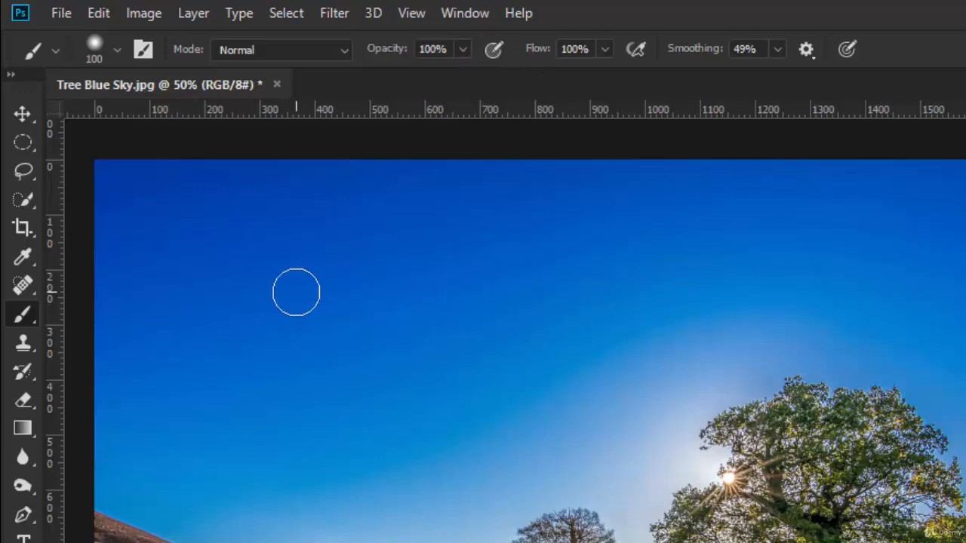
Reduce the brush size to 70 px and paint a solid white arc in the sky.
key("bracketleft")
key("bracketleft")
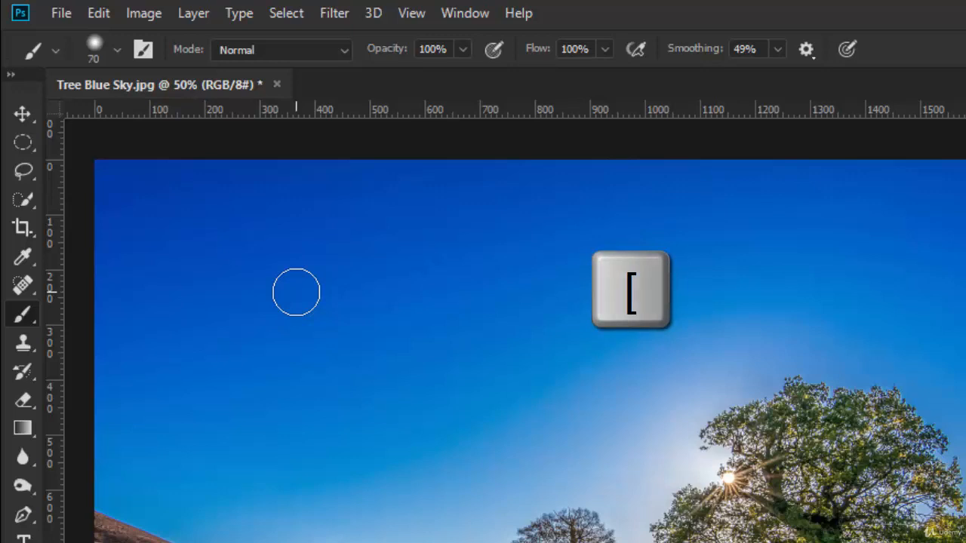
mouse_move(222, 360)
left_mouse_down()
mouse_move(401, 275)
mouse_move(516, 255)
left_mouse_up()
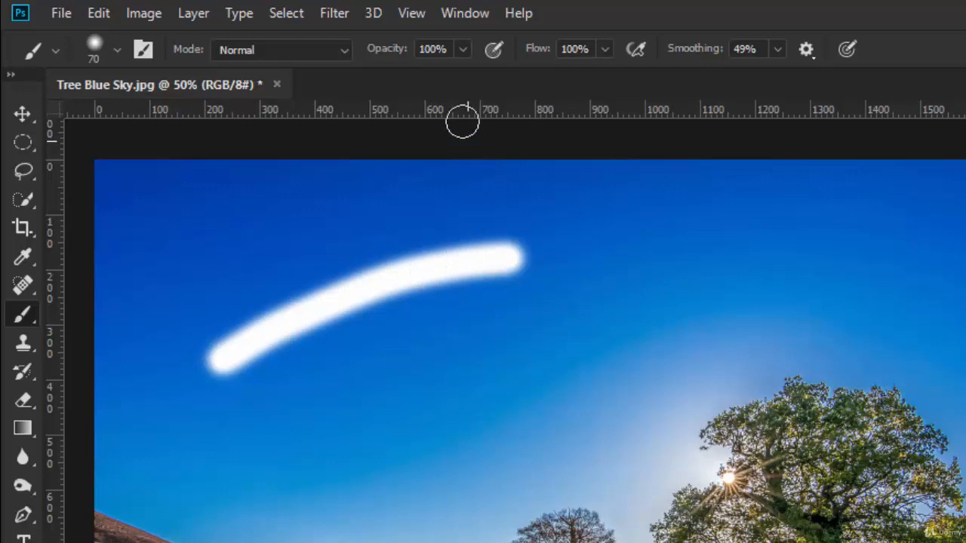
Set the brush opacity to 10% and paint overlapping translucent strokes along an arc below the solid white one.
left_click_drag(397, 56, 297, 61)
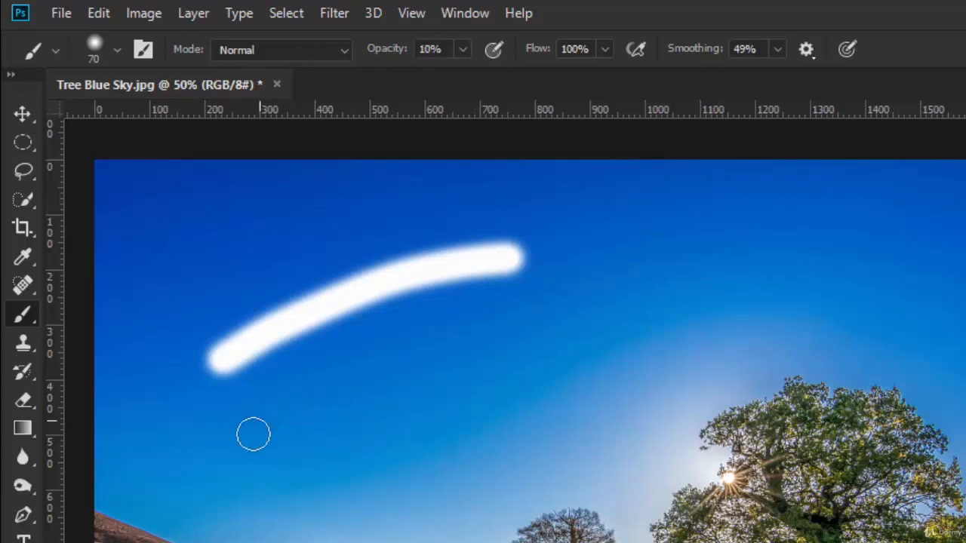
mouse_move(241, 460)
left_mouse_down()
mouse_move(317, 397)
mouse_move(397, 360)
mouse_move(495, 349)
left_mouse_up()
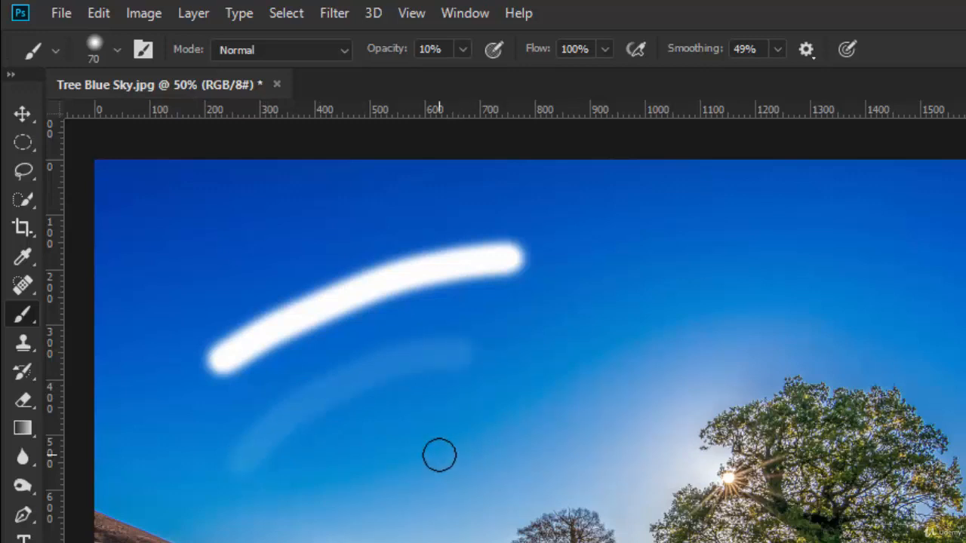
mouse_move(238, 463)
left_mouse_down()
mouse_move(294, 406)
mouse_move(355, 373)
mouse_move(456, 349)
left_mouse_up()
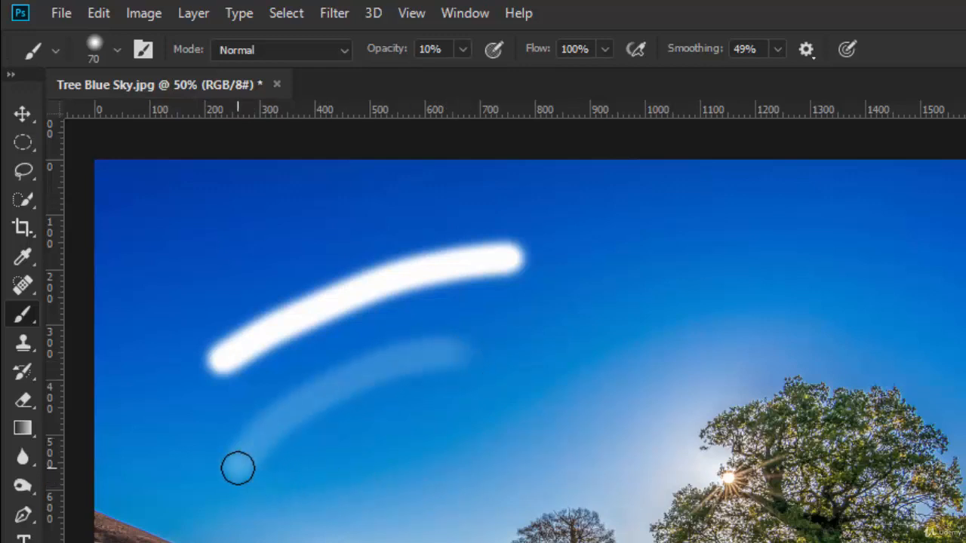
mouse_move(237, 466)
left_mouse_down()
mouse_move(249, 446)
mouse_move(317, 397)
mouse_move(453, 345)
left_mouse_up()
mouse_move(259, 449)
left_mouse_down()
mouse_move(277, 415)
mouse_move(429, 356)
left_mouse_up()
Paint faint white patches beneath the translucent arc and a small translucent oval near the solid arc's end.
mouse_move(290, 407)
left_mouse_down()
mouse_move(389, 360)
mouse_move(466, 339)
mouse_move(252, 436)
mouse_move(240, 454)
mouse_move(325, 390)
mouse_move(437, 342)
mouse_move(301, 428)
mouse_move(245, 448)
mouse_move(344, 383)
mouse_move(469, 345)
mouse_move(230, 452)
mouse_move(442, 346)
mouse_move(404, 380)
mouse_move(239, 458)
mouse_move(280, 414)
mouse_move(365, 371)
mouse_move(442, 357)
mouse_move(241, 461)
mouse_move(257, 435)
mouse_move(371, 368)
mouse_move(449, 346)
mouse_move(239, 456)
mouse_move(273, 429)
mouse_move(452, 368)
mouse_move(448, 391)
mouse_move(304, 426)
mouse_move(286, 452)
mouse_move(442, 379)
mouse_move(351, 446)
mouse_move(332, 474)
mouse_move(407, 462)
left_mouse_up()
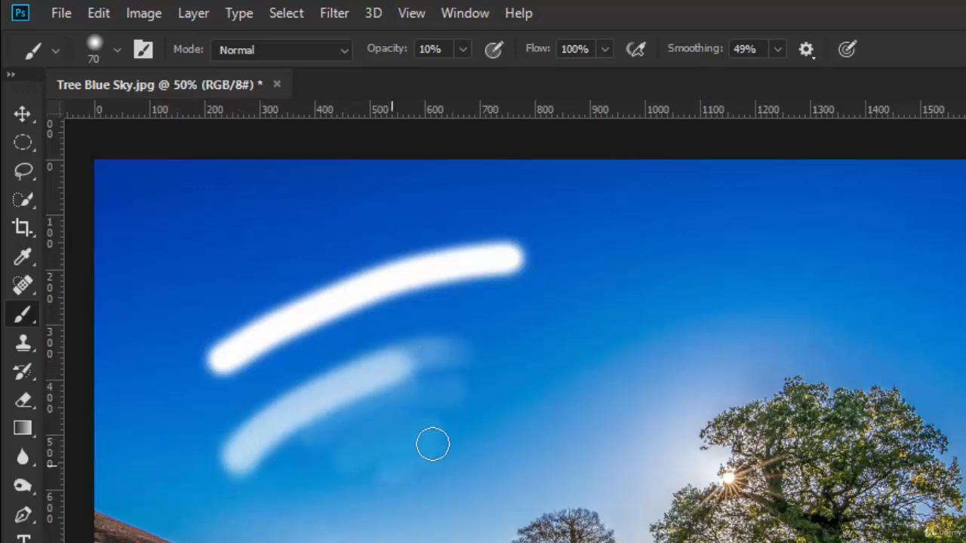
mouse_move(314, 424)
left_mouse_down()
mouse_move(431, 388)
mouse_move(346, 439)
mouse_move(413, 436)
mouse_move(384, 482)
mouse_move(481, 449)
mouse_move(390, 405)
mouse_move(415, 359)
mouse_move(308, 431)
mouse_move(422, 385)
mouse_move(350, 446)
mouse_move(456, 402)
mouse_move(389, 469)
mouse_move(438, 441)
mouse_move(395, 491)
left_mouse_up()
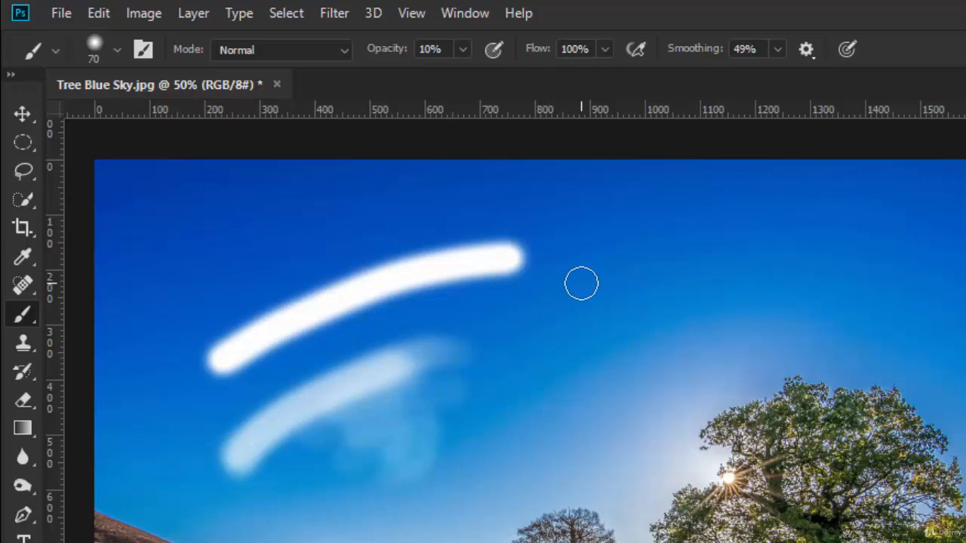
mouse_move(582, 306)
left_mouse_down()
mouse_move(506, 321)
mouse_move(549, 305)
mouse_move(518, 314)
mouse_move(622, 299)
mouse_move(507, 325)
mouse_move(574, 308)
mouse_move(523, 317)
mouse_move(569, 301)
left_mouse_up()
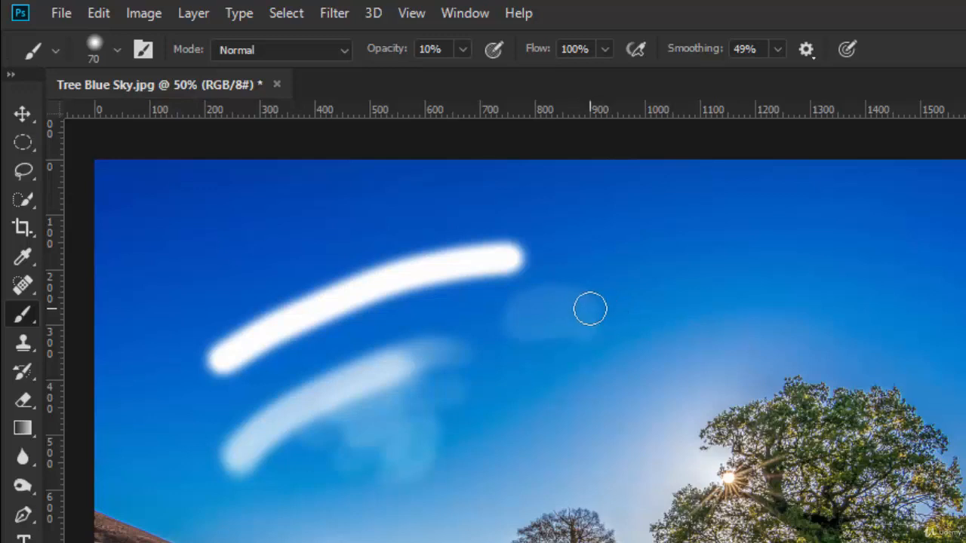
mouse_move(590, 309)
left_mouse_down()
mouse_move(521, 304)
mouse_move(541, 316)
mouse_move(543, 333)
mouse_move(561, 309)
left_mouse_up()
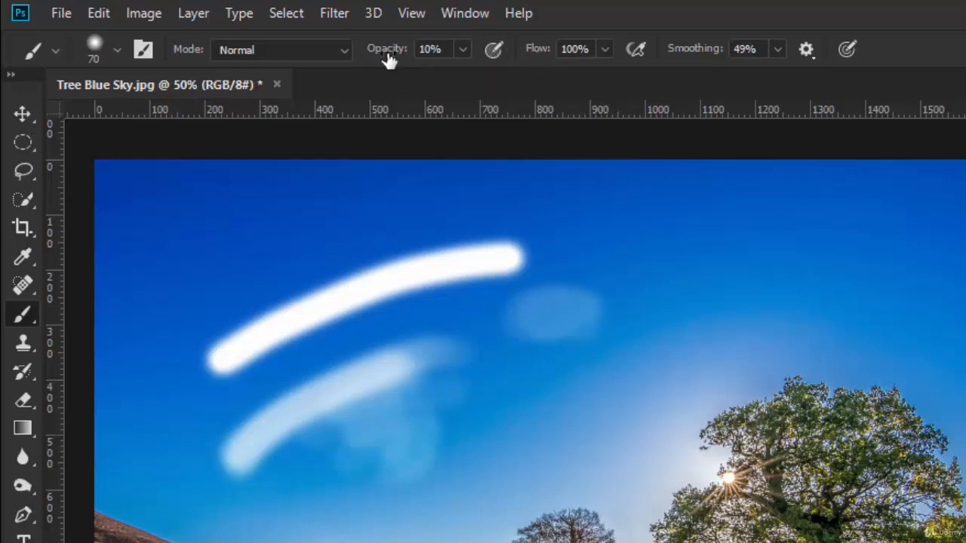
Set the opacity to 100% and the flow to 10%, and paint two built-up white strokes in the sky above the large tree.
left_click_drag(370, 54, 491, 50)
left_click_drag(542, 55, 450, 59)
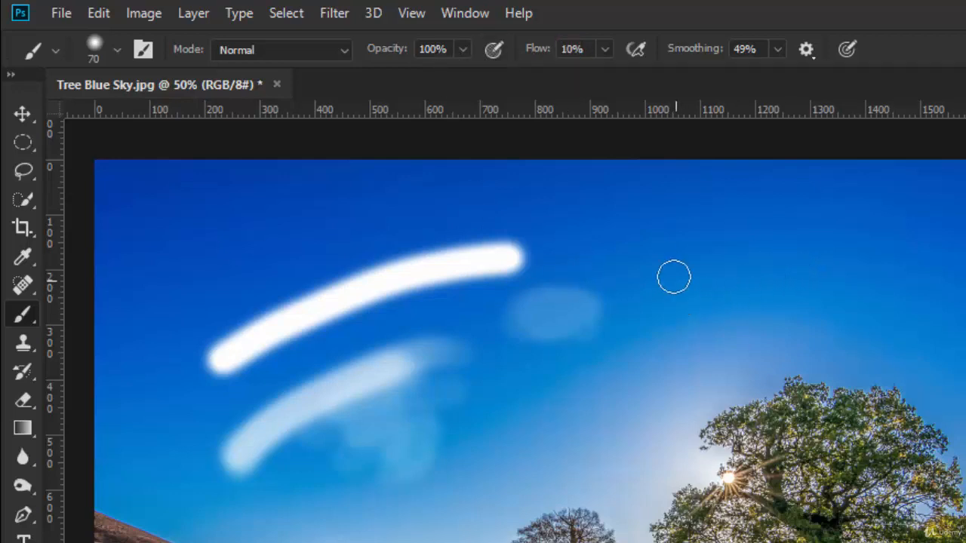
mouse_move(662, 267)
left_mouse_down()
mouse_move(748, 234)
mouse_move(856, 229)
mouse_move(797, 225)
mouse_move(691, 254)
mouse_move(763, 230)
mouse_move(837, 228)
mouse_move(691, 243)
mouse_move(660, 268)
mouse_move(753, 235)
mouse_move(854, 228)
mouse_move(690, 253)
mouse_move(865, 230)
mouse_move(764, 230)
mouse_move(681, 269)
mouse_move(712, 234)
mouse_move(840, 231)
mouse_move(693, 263)
mouse_move(709, 246)
left_mouse_up()
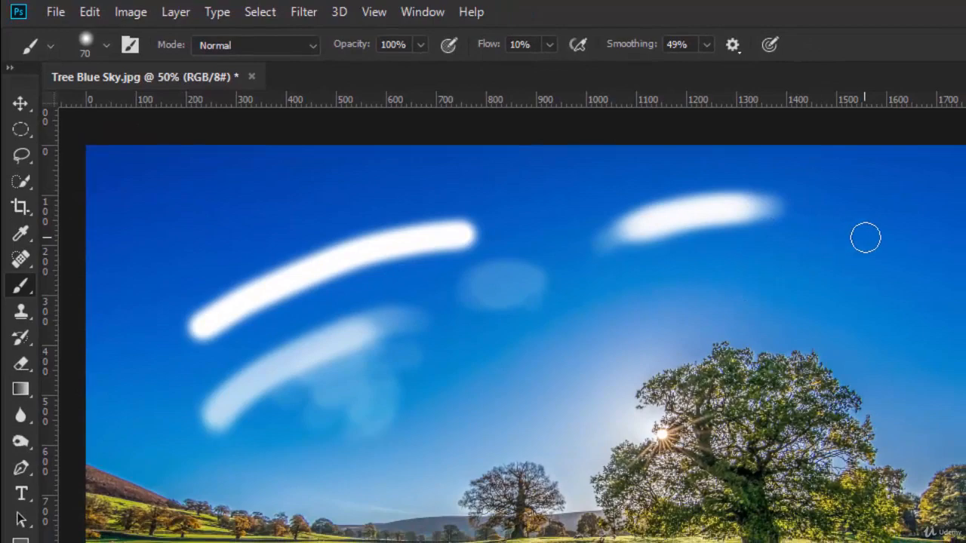
mouse_move(883, 239)
left_mouse_down()
mouse_move(757, 265)
mouse_move(780, 254)
mouse_move(895, 253)
mouse_move(840, 256)
mouse_move(784, 276)
mouse_move(889, 265)
mouse_move(762, 294)
mouse_move(908, 281)
mouse_move(775, 294)
mouse_move(885, 285)
mouse_move(913, 271)
mouse_move(842, 311)
mouse_move(766, 315)
mouse_move(891, 280)
left_mouse_up()
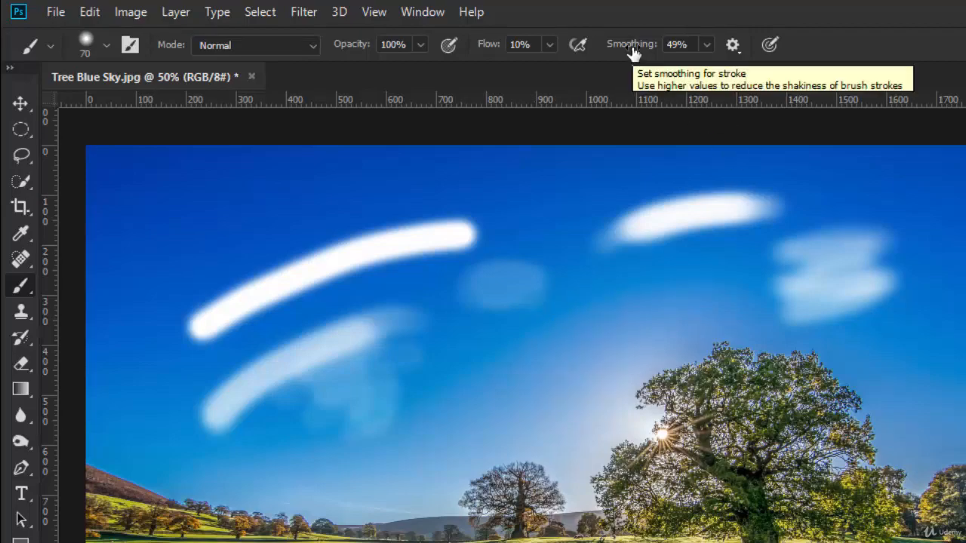
Set the brush stroke smoothing to 0%.
left_click_drag(646, 54, 583, 54)
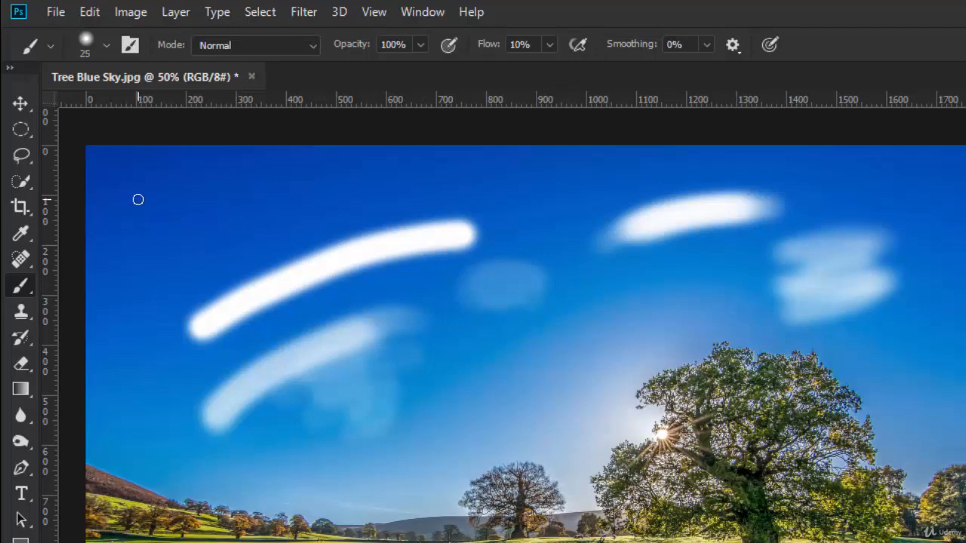
Undo all the white test strokes painted in the sky.
key("ctrl+alt+z")
key("ctrl+alt+z")
key("ctrl+alt+z")
key("ctrl+alt+z")
key("ctrl+alt+z")
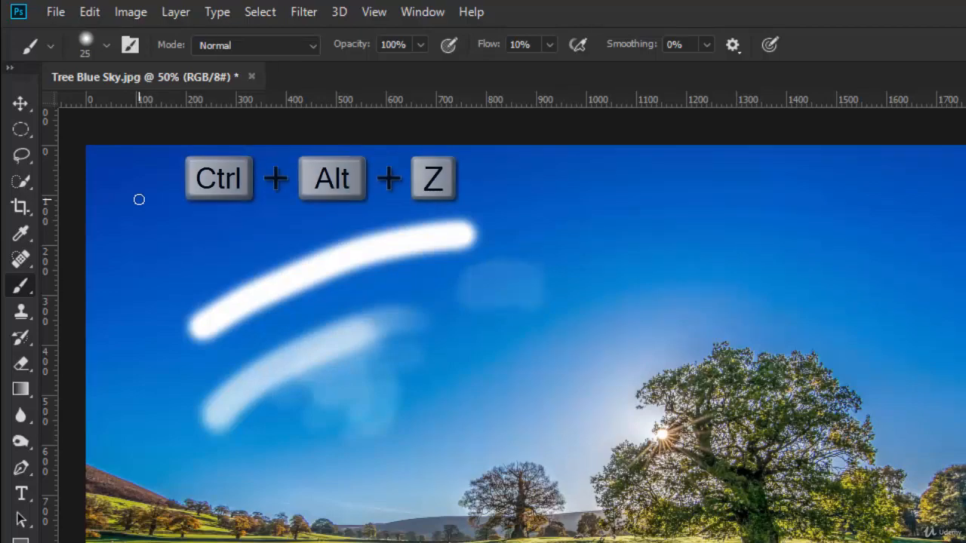
key("ctrl+alt+z")
key("ctrl+alt+z")
key("ctrl+alt+z")
key("ctrl+alt+z")
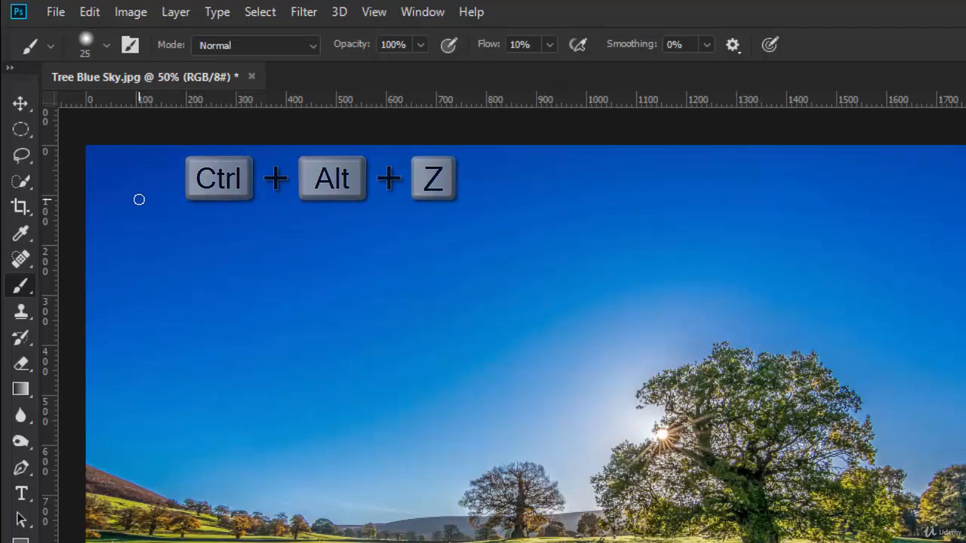
Set the flow to 100% and paint two white vertical zigzags in the sky, using 75% smoothing for the second.
left_click_drag(484, 49, 535, 48)
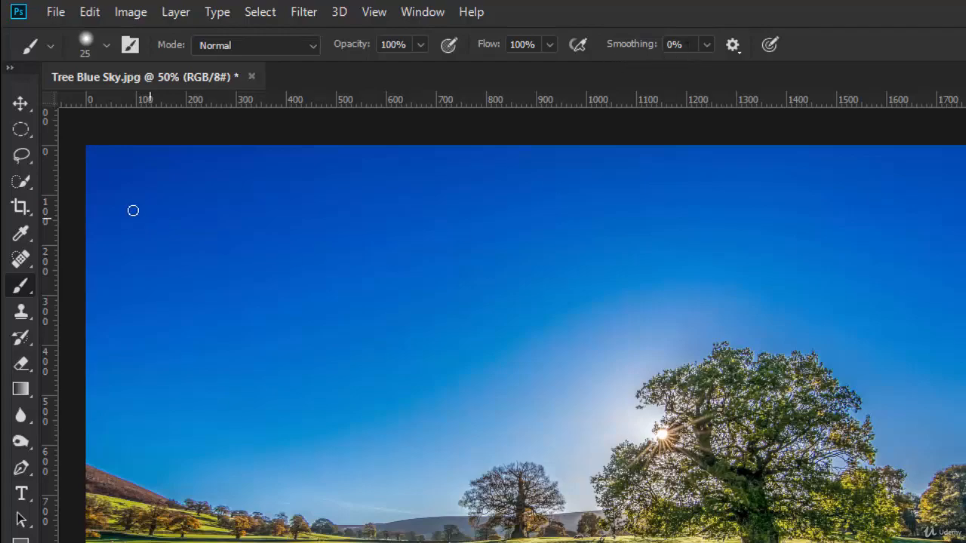
mouse_move(125, 185)
left_mouse_down()
mouse_move(168, 187)
mouse_move(158, 221)
mouse_move(120, 250)
mouse_move(176, 277)
mouse_move(118, 314)
mouse_move(187, 352)
mouse_move(123, 389)
mouse_move(182, 415)
mouse_move(129, 451)
mouse_move(188, 488)
mouse_move(125, 528)
left_mouse_up()
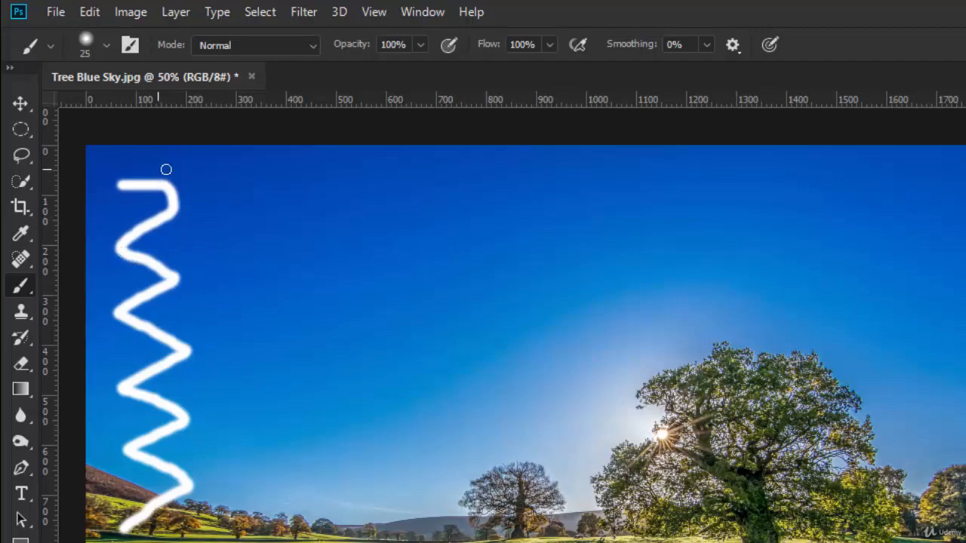
left_click_drag(625, 50, 691, 60)
mouse_move(255, 181)
left_mouse_down()
mouse_move(261, 213)
mouse_move(221, 225)
mouse_move(204, 249)
mouse_move(302, 281)
mouse_move(213, 323)
mouse_move(255, 326)
mouse_move(306, 360)
mouse_move(216, 400)
mouse_move(304, 440)
mouse_move(217, 474)
mouse_move(277, 478)
mouse_move(320, 496)
mouse_move(199, 539)
left_mouse_up()
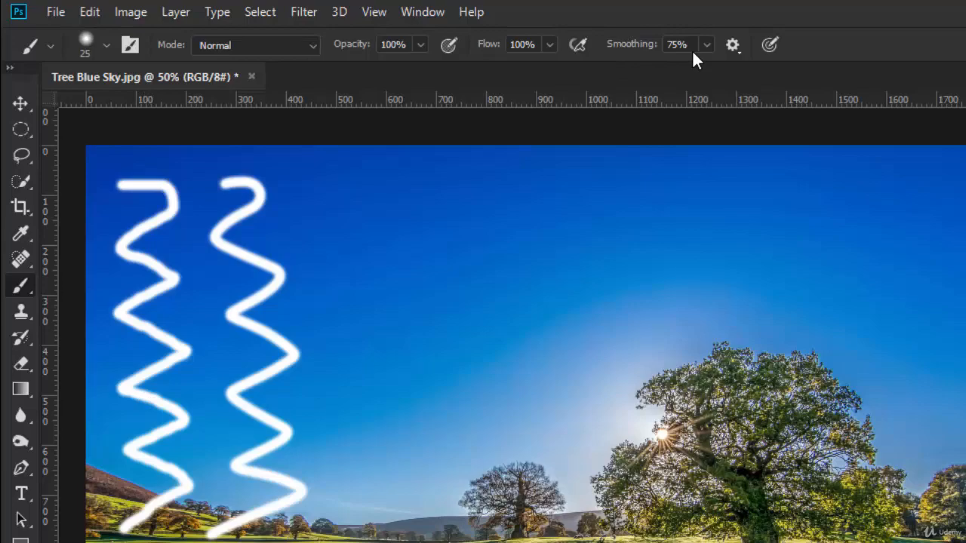
Undo both white zigzag strokes.
key("ctrl+alt+z")
key("ctrl+alt+z")
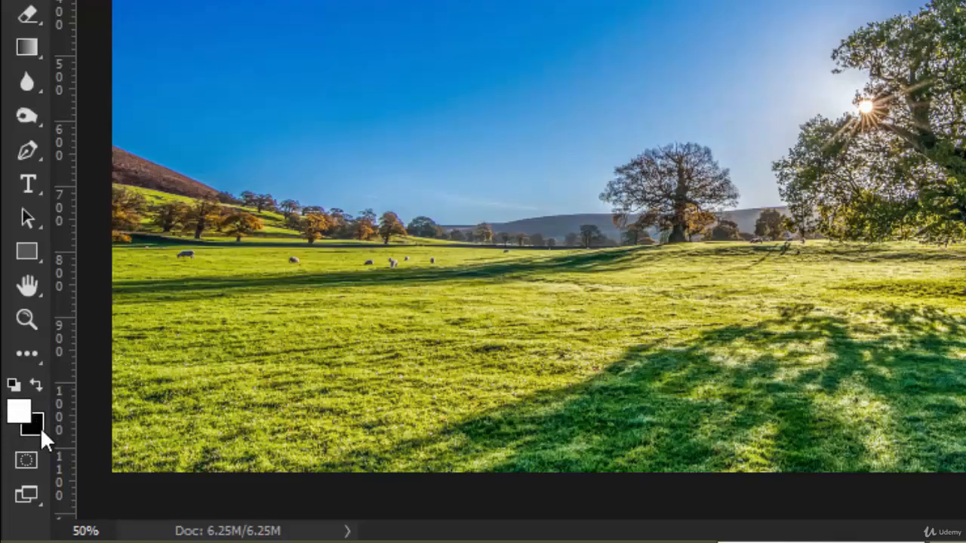
Reset the foreground and background colors to default black and white, and inspect each in the Color Picker without changing it.
left_click(13, 386)
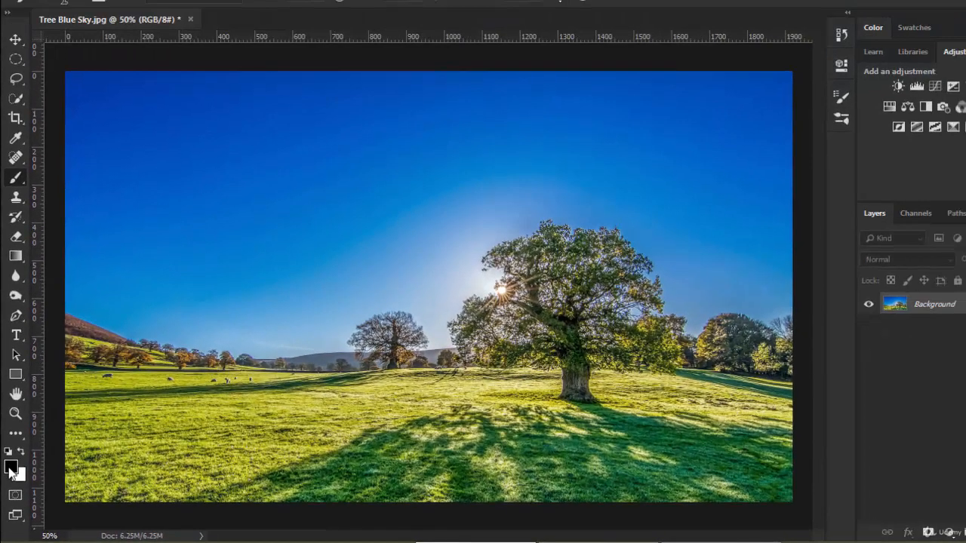
left_click(10, 469)
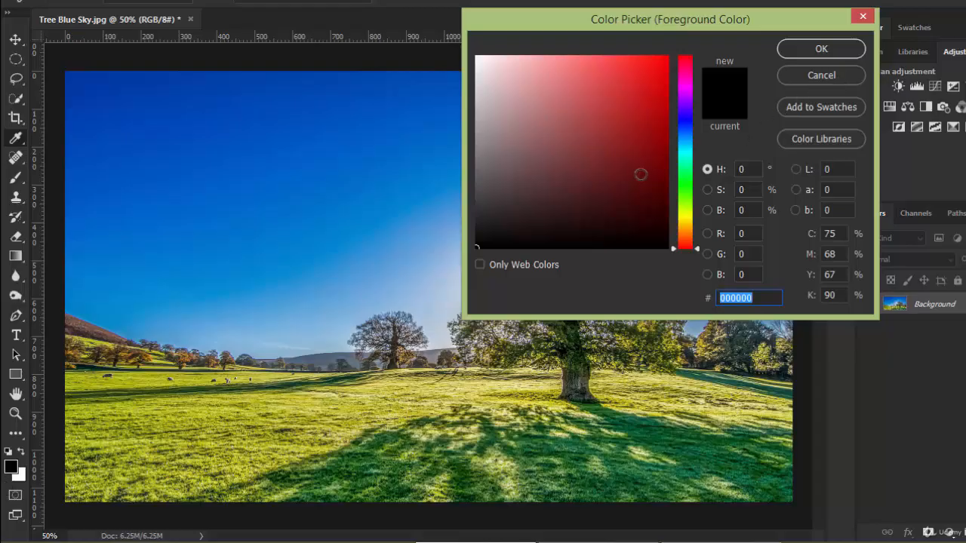
left_click(821, 76)
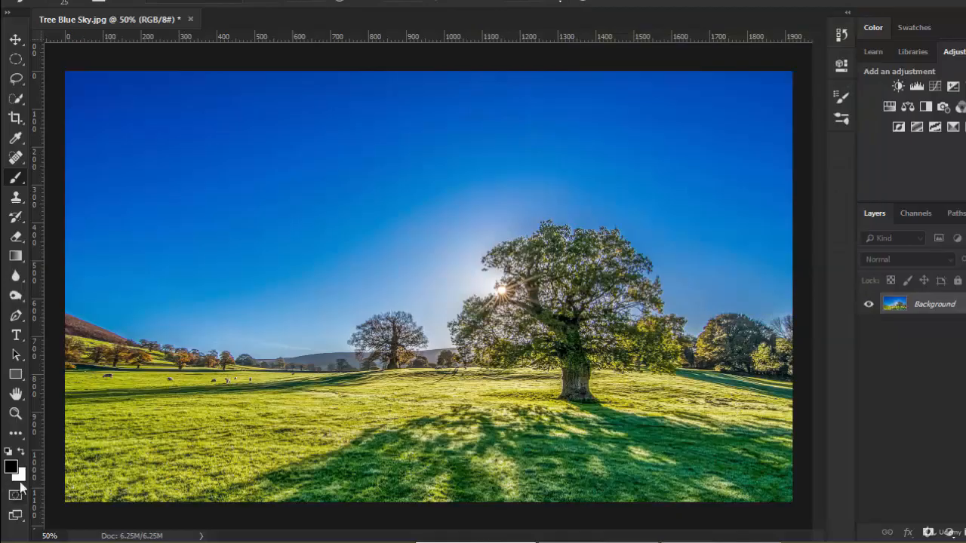
left_click(21, 480)
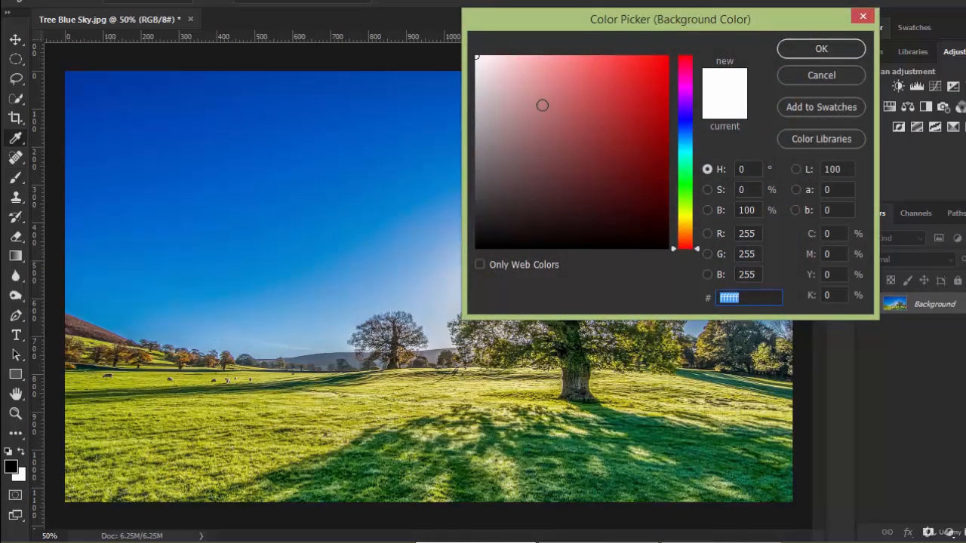
left_click(821, 76)
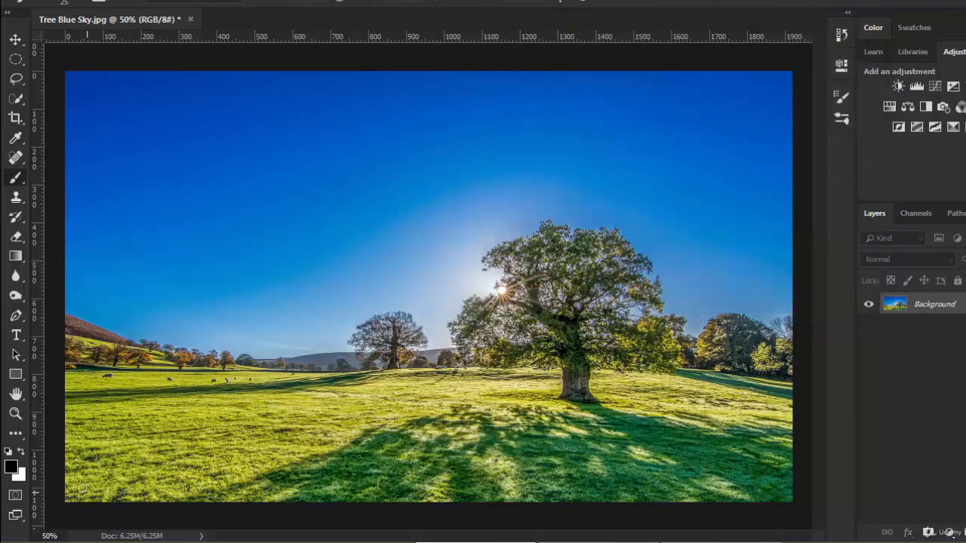
Swap the foreground and background colors back and forth, ending with black as the foreground color.
left_click(21, 453)
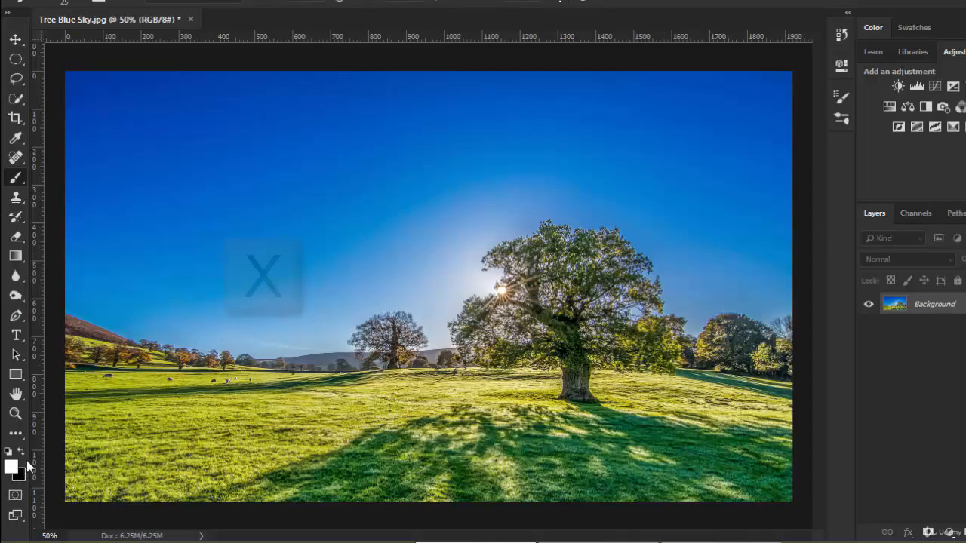
key("x")
key("x")
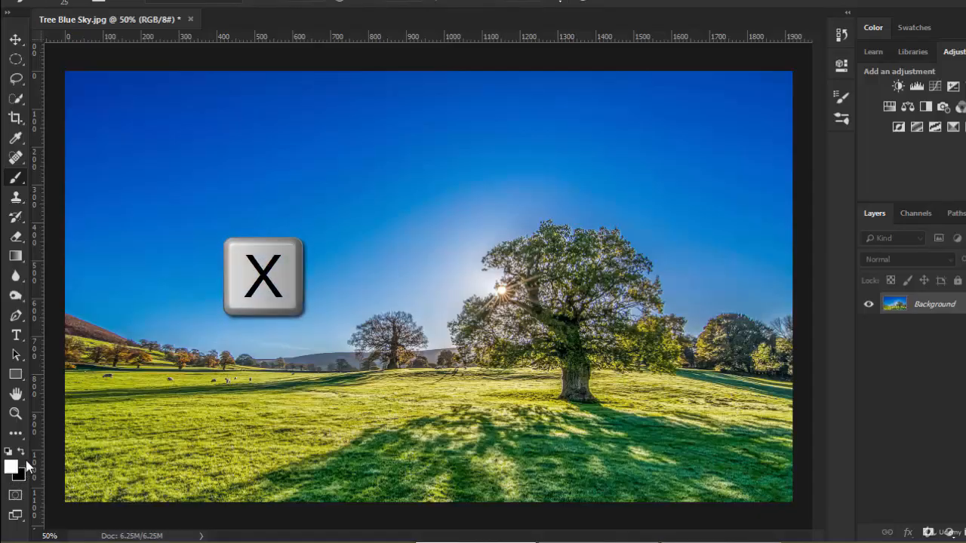
key("x")
key("x")
key("x")
key("x")
key("x")
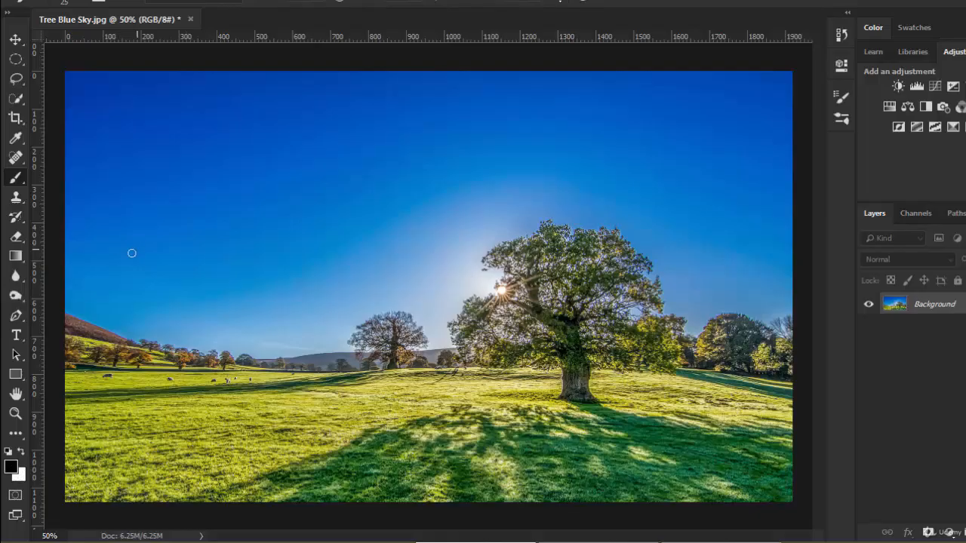
Paint a black arc in the sky above the hill, and a white arc beneath it after swapping the colors.
mouse_move(125, 257)
left_mouse_down()
mouse_move(177, 227)
mouse_move(289, 216)
left_mouse_up()
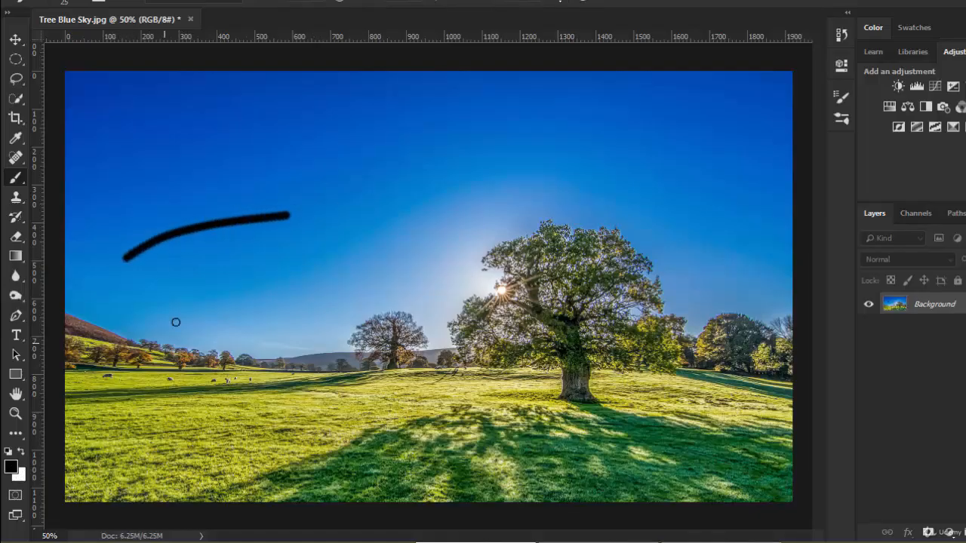
left_click(21, 452)
mouse_move(138, 300)
left_mouse_down()
mouse_move(202, 264)
mouse_move(306, 254)
left_mouse_up()
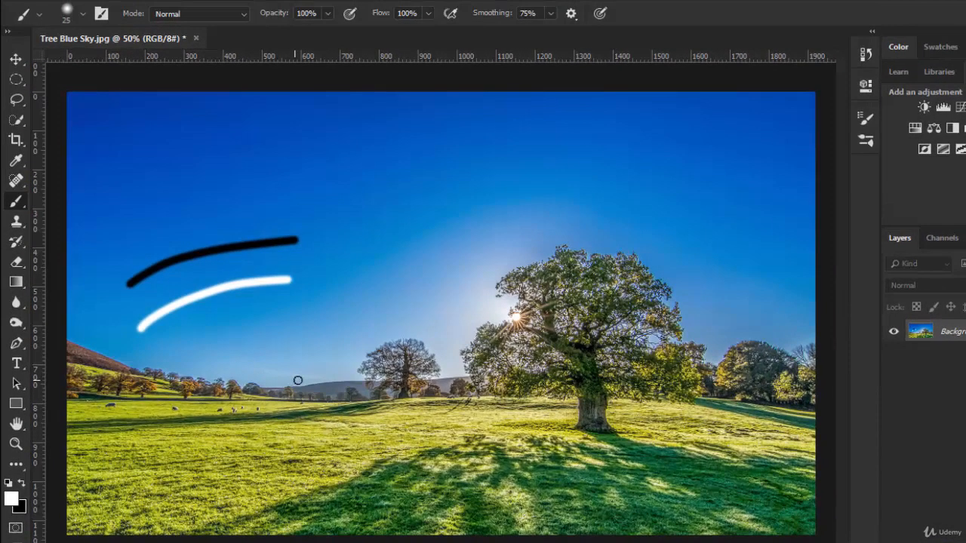
Set the smoothing to 0% and paint a white arc beside the large tree, plus a black arc above it.
left_click_drag(508, 20, 449, 15)
mouse_move(356, 285)
left_mouse_down()
mouse_move(443, 249)
mouse_move(490, 246)
left_mouse_up()
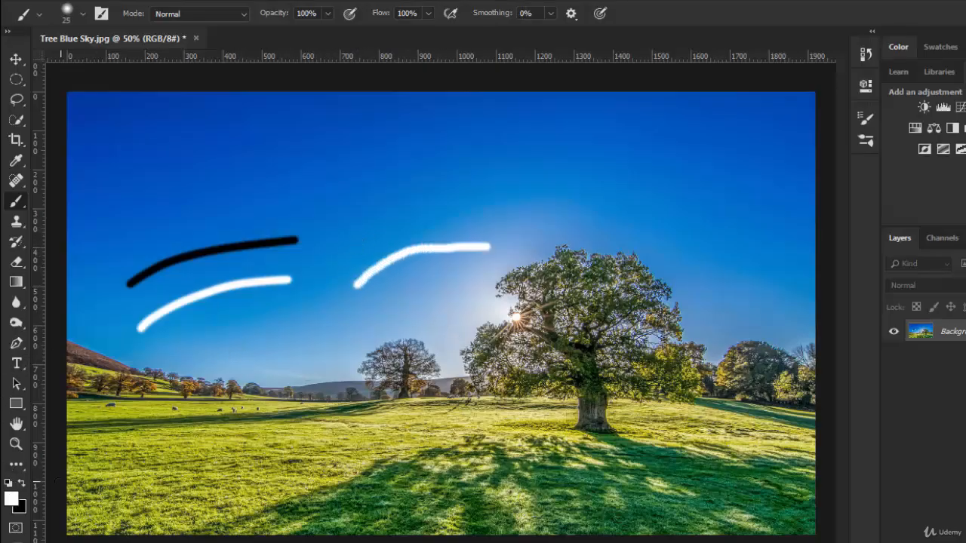
left_click(22, 483)
mouse_move(345, 239)
left_mouse_down()
mouse_move(410, 201)
mouse_move(487, 196)
left_mouse_up()
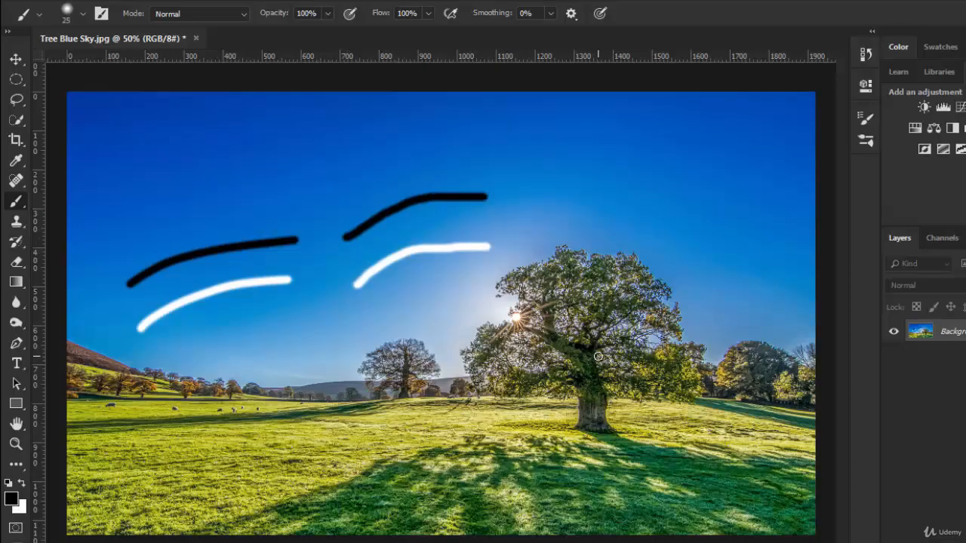
Undo the four black and white arcs in the sky.
key("ctrl+z")
key("ctrl+z")
key("ctrl+z")
key("ctrl+z")
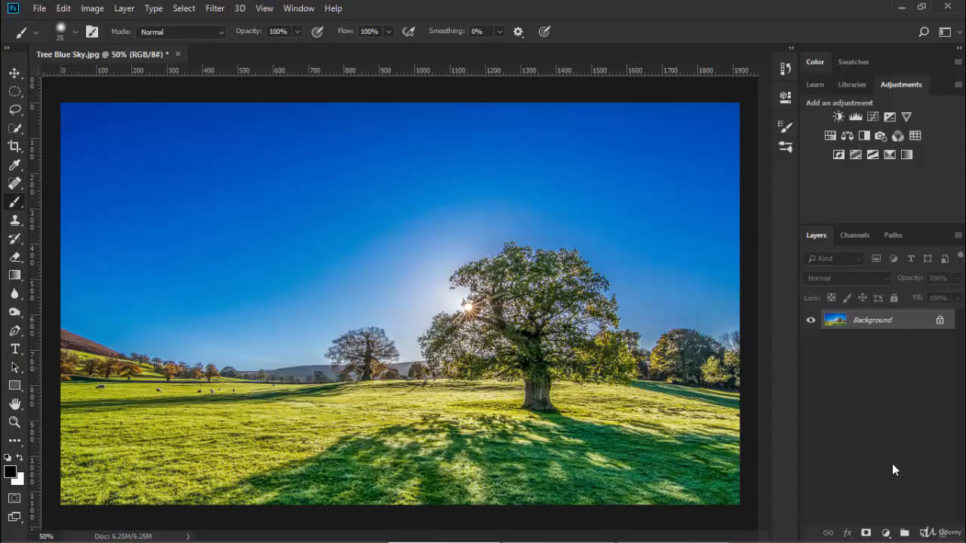
Add a new layer and configure a 500 px brush with minimum hardness, 10% opacity and 10% flow.
left_click(926, 533)
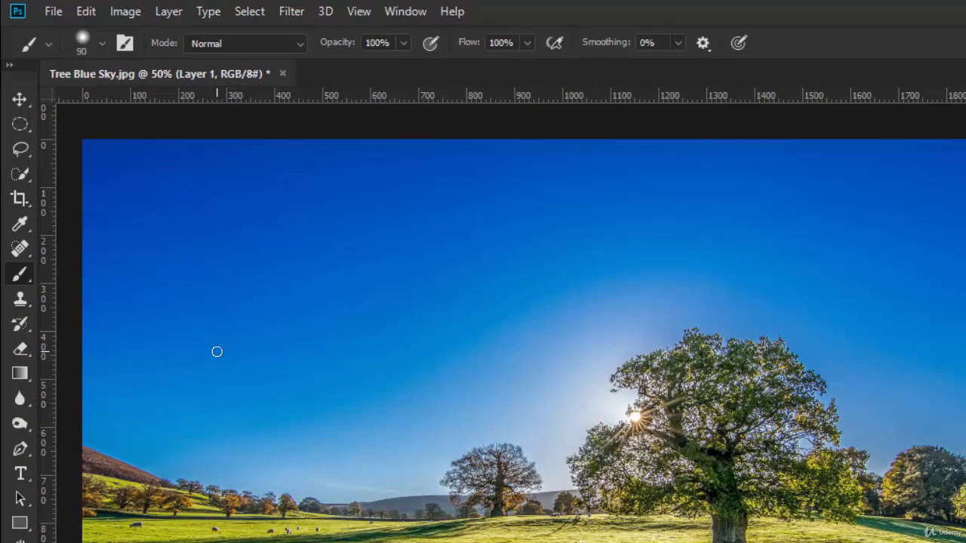
left_click(102, 43)
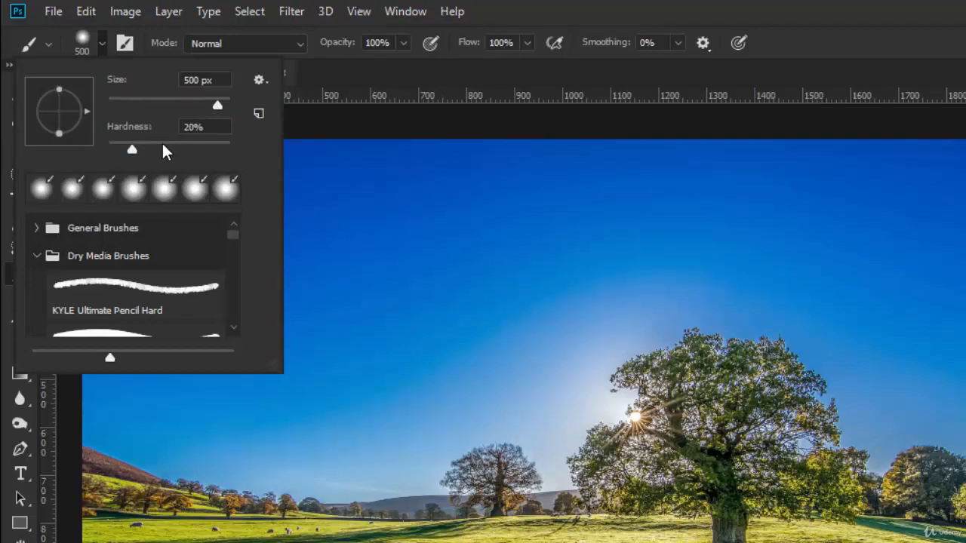
left_click_drag(130, 151, 106, 151)
left_click(102, 44)
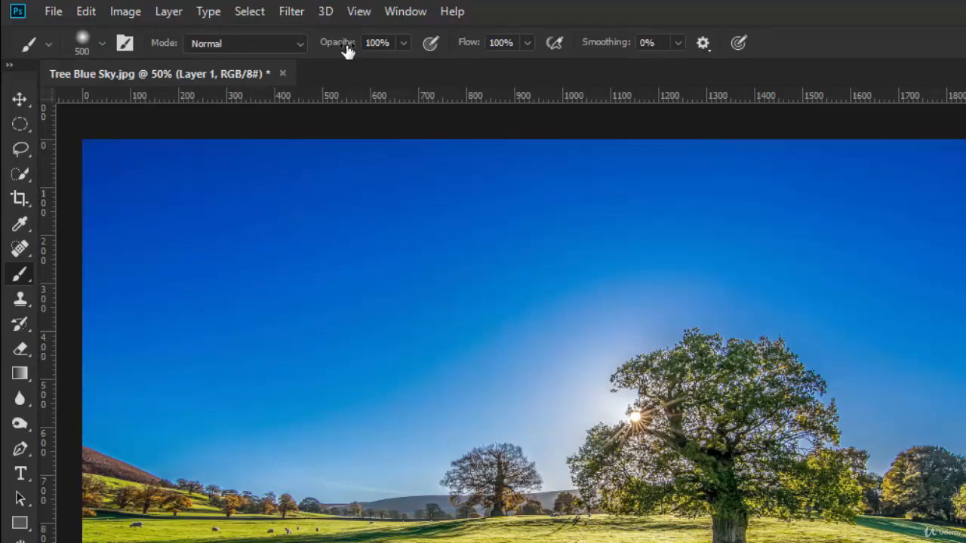
left_click_drag(345, 48, 262, 60)
left_click_drag(470, 48, 386, 59)
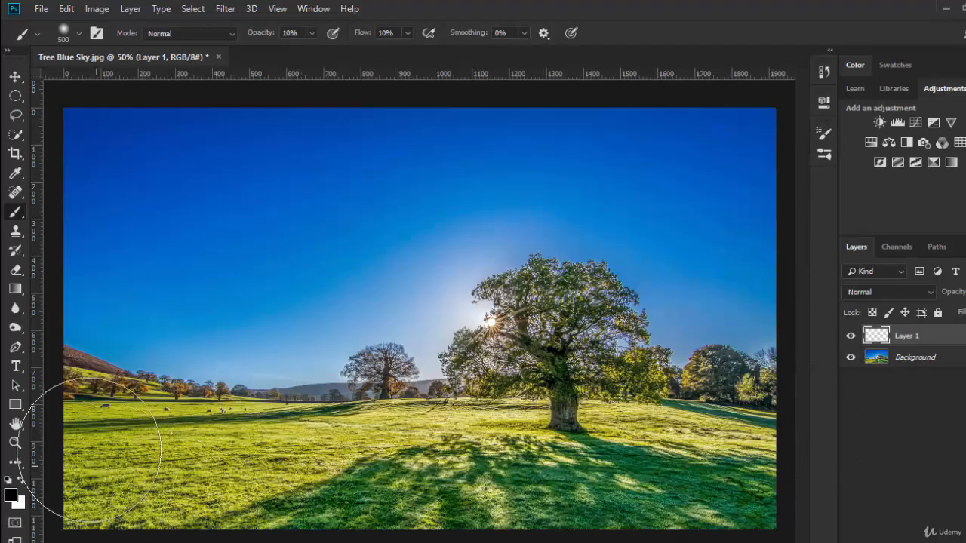
Toggle Layer 1's visibility repeatedly to compare the photo with and without the soft black brushwork, leaving the layer shown.
left_click(851, 337)
left_click(852, 337)
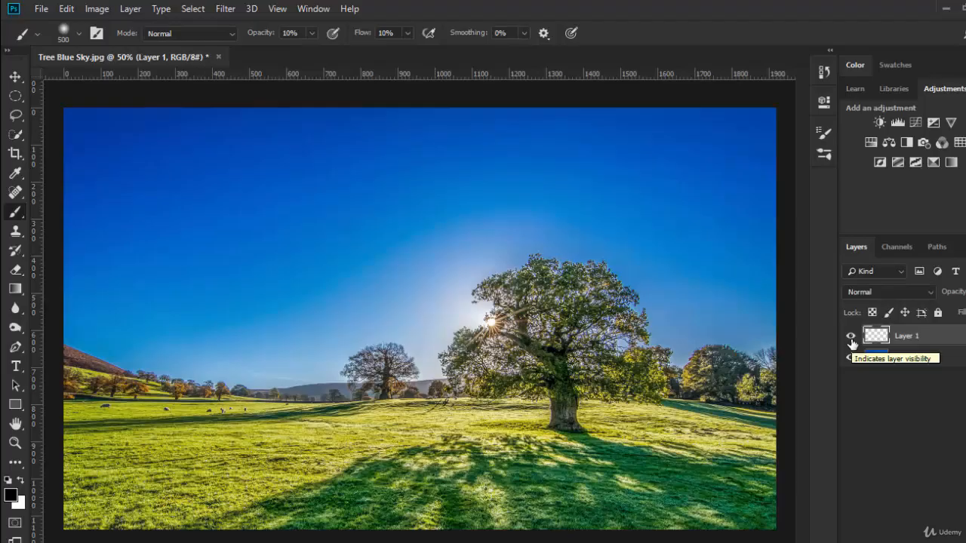
left_click(852, 340)
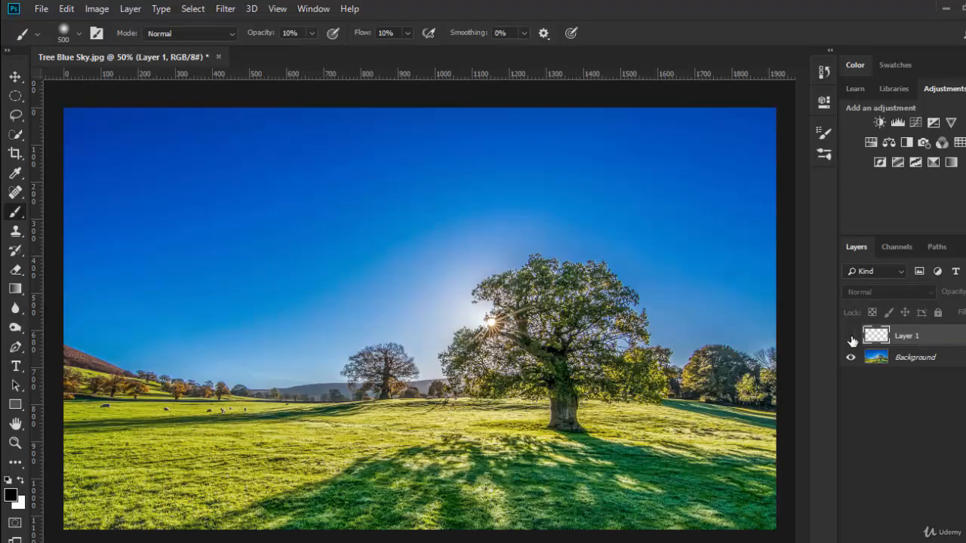
left_click(852, 340)
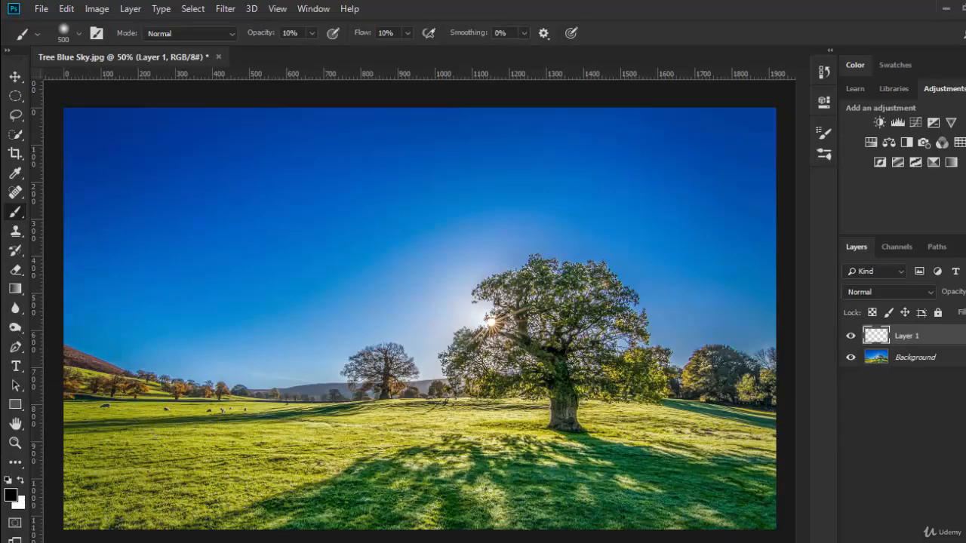
left_click(851, 337)
left_click(852, 337)
left_click(853, 337)
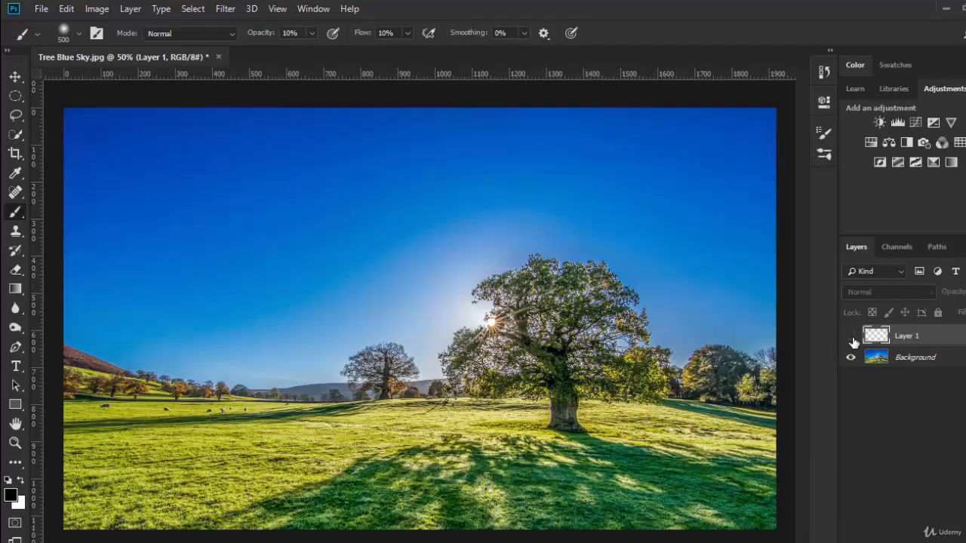
left_click(853, 337)
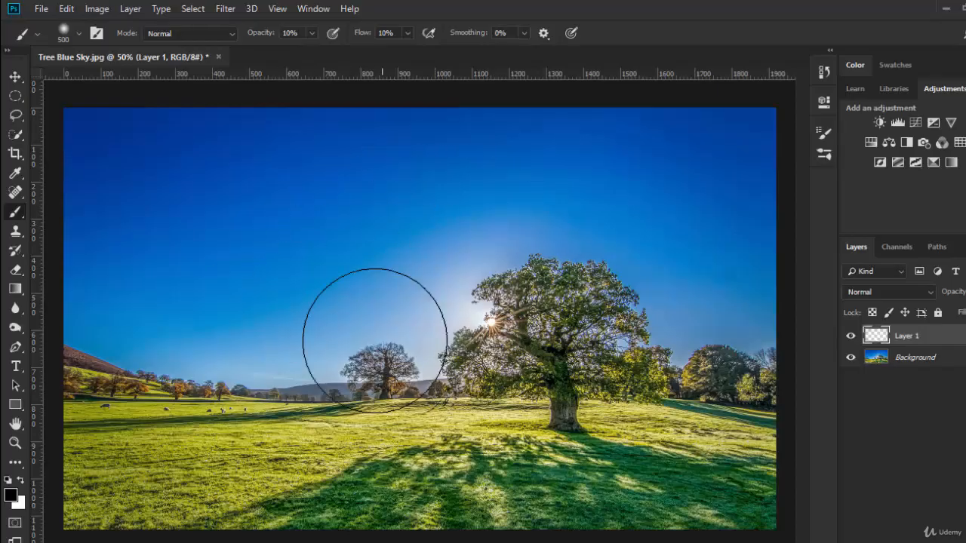
left_click(852, 337)
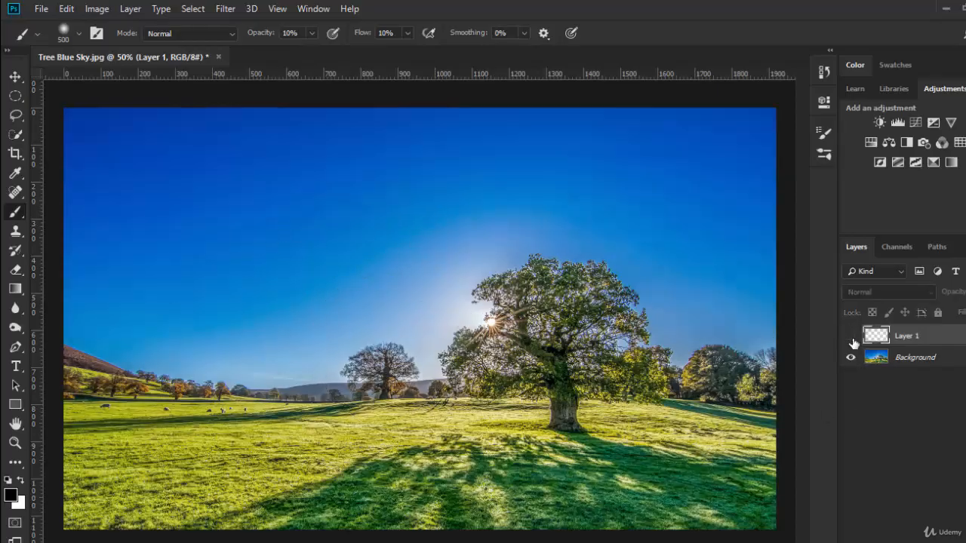
left_click(852, 337)
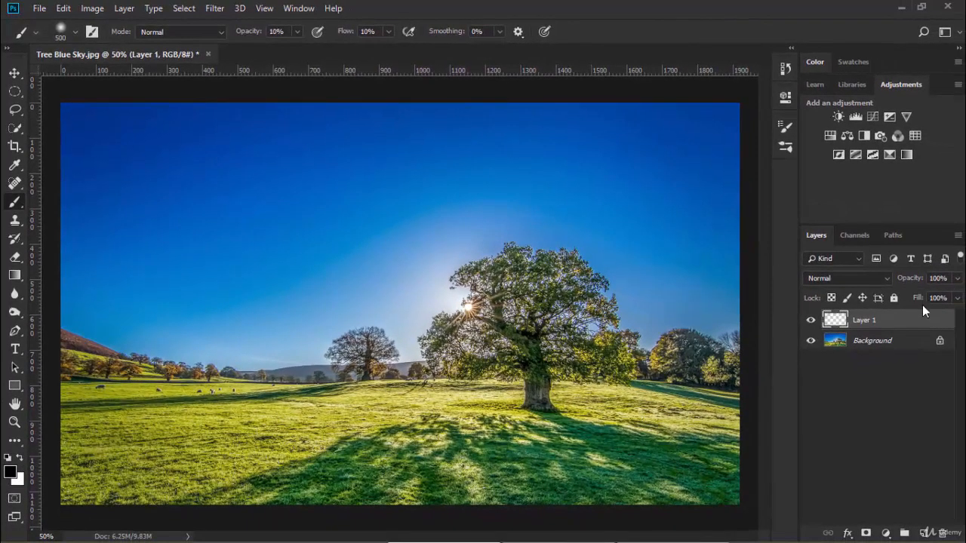
Add a second new layer above Layer 1, and toggle each of the two layers off and on in turn.
left_click(925, 534)
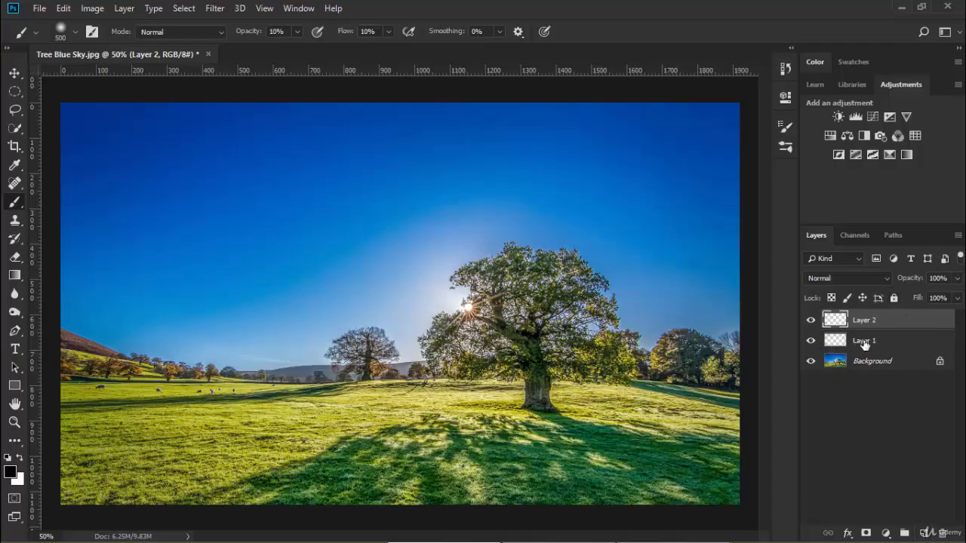
left_click(812, 344)
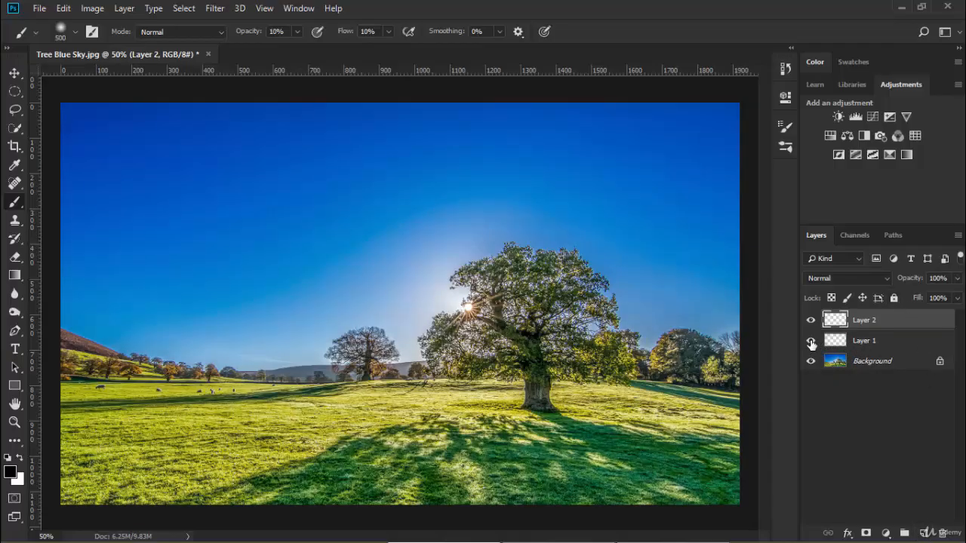
left_click(811, 343)
left_click(812, 323)
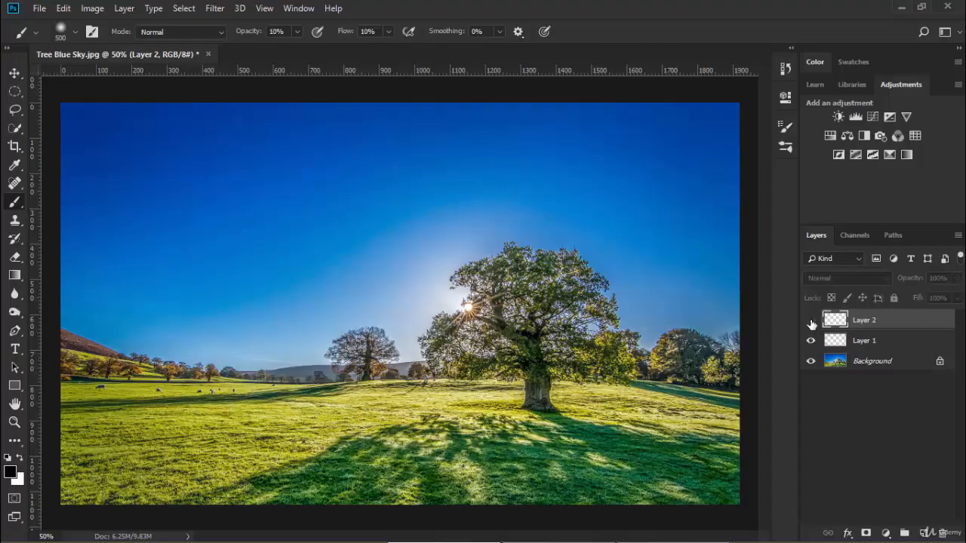
left_click(811, 323)
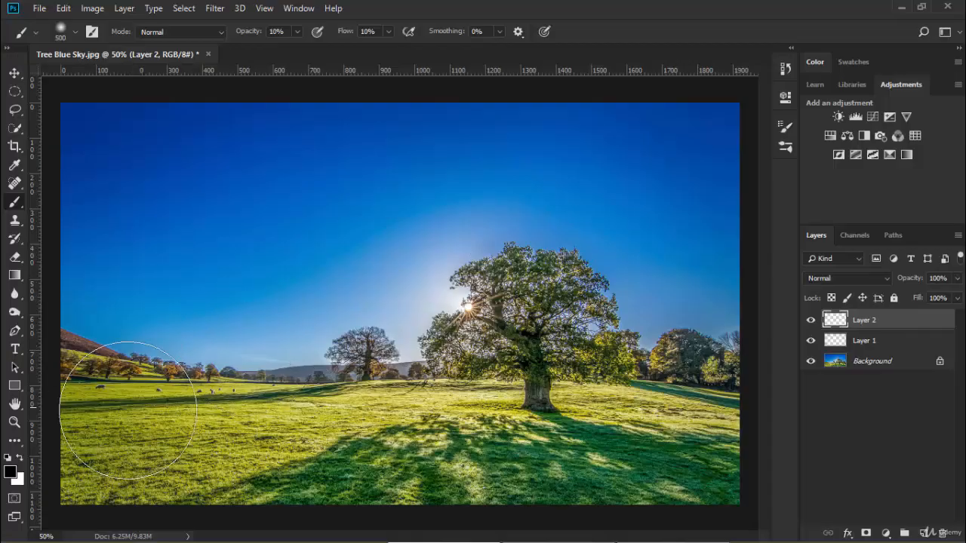
Edit the foreground color, set its hue to 27°, and try near-black, light peach, gray and dark orange shades.
left_click(11, 473)
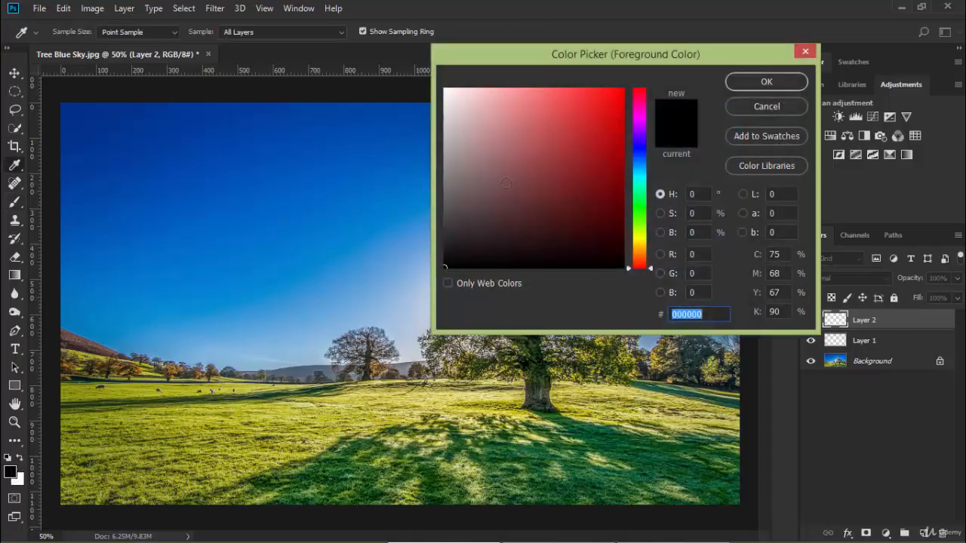
left_click_drag(635, 106, 656, 255)
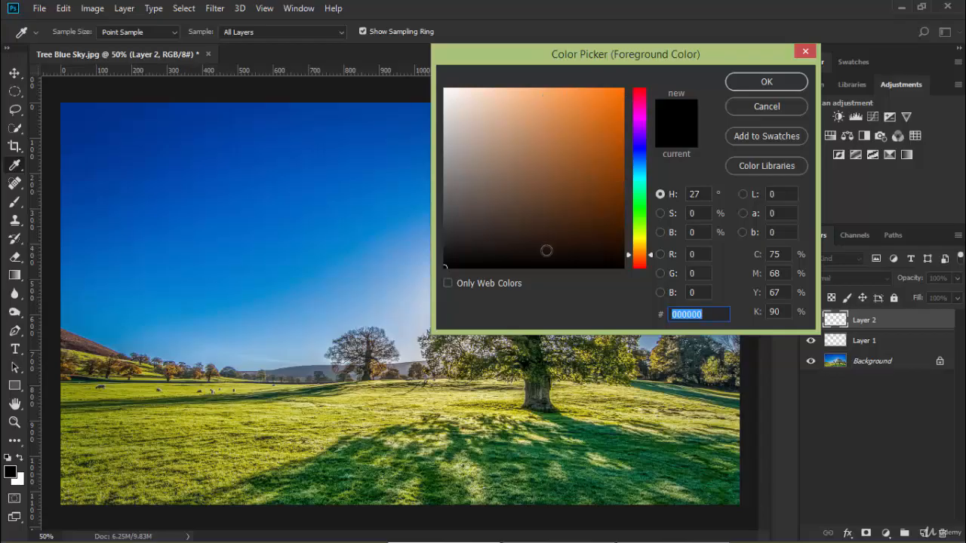
left_click(538, 266)
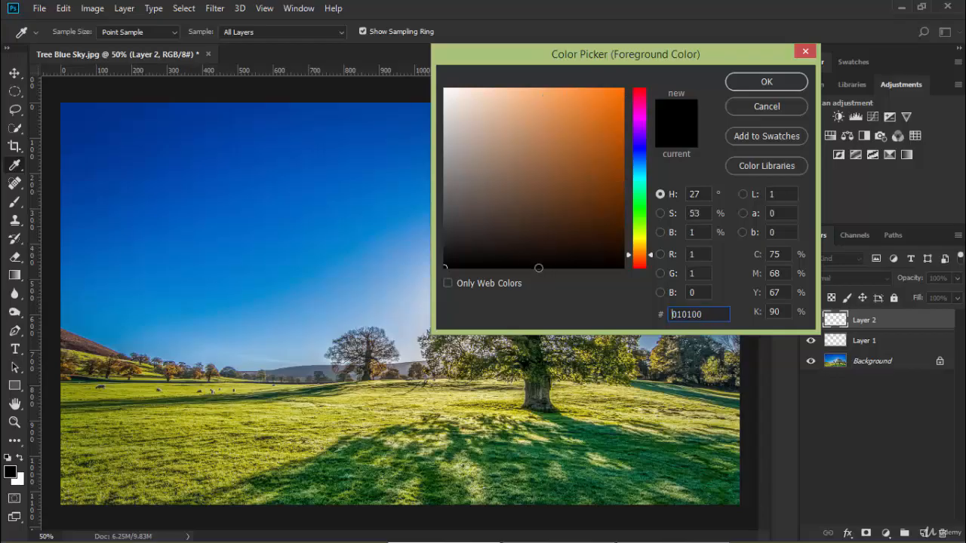
left_click(531, 88)
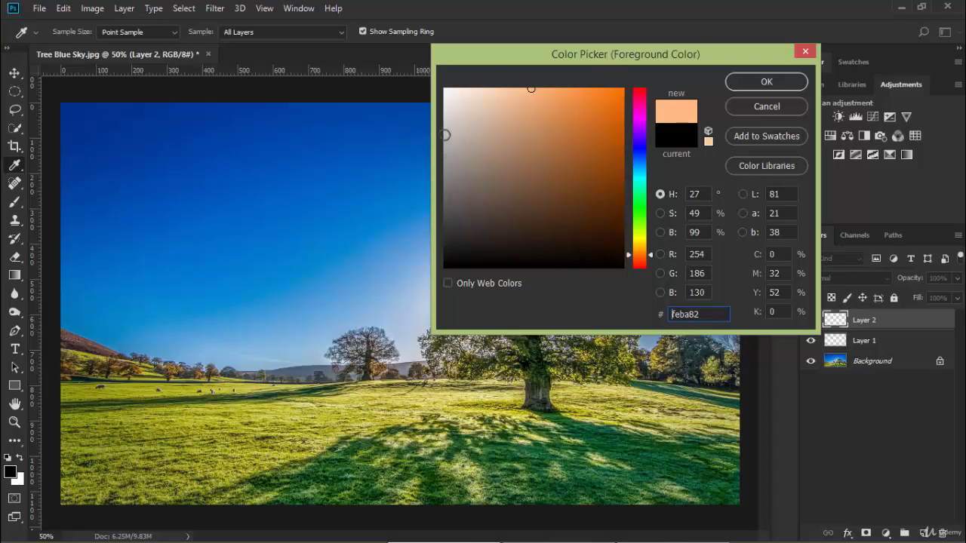
left_click(447, 172)
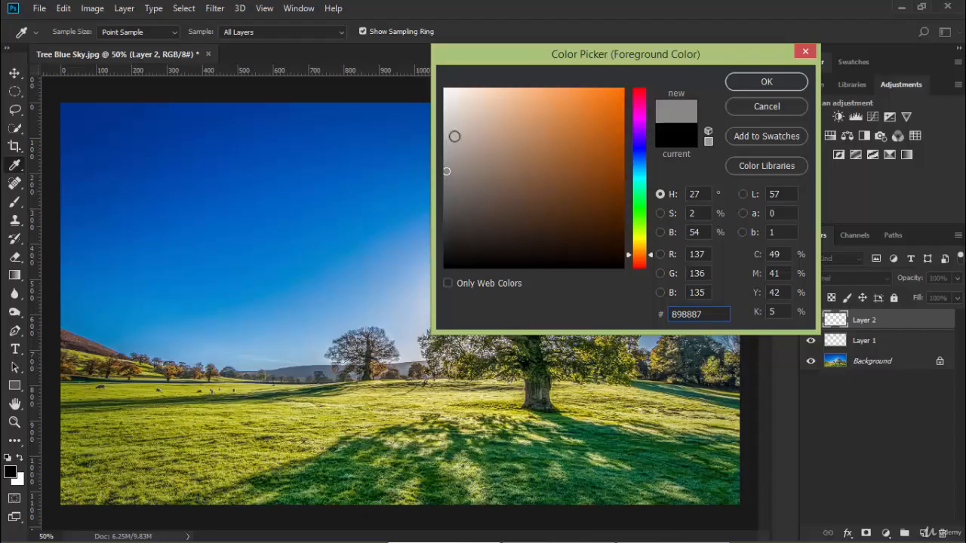
left_click(623, 171)
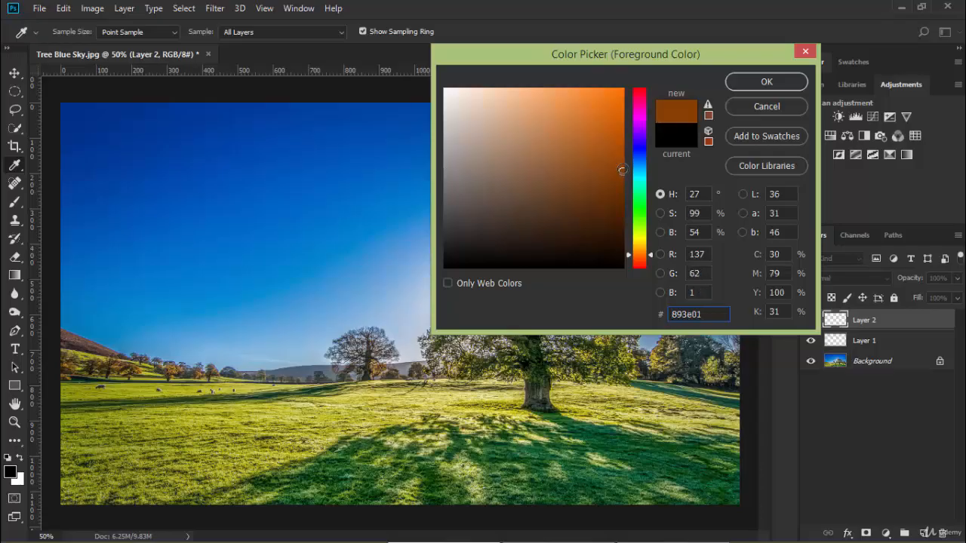
Try progressively darker shades of the fully saturated orange, from bright f9750a through 562702 to dark brown 341801.
left_click(621, 119)
left_click(620, 97)
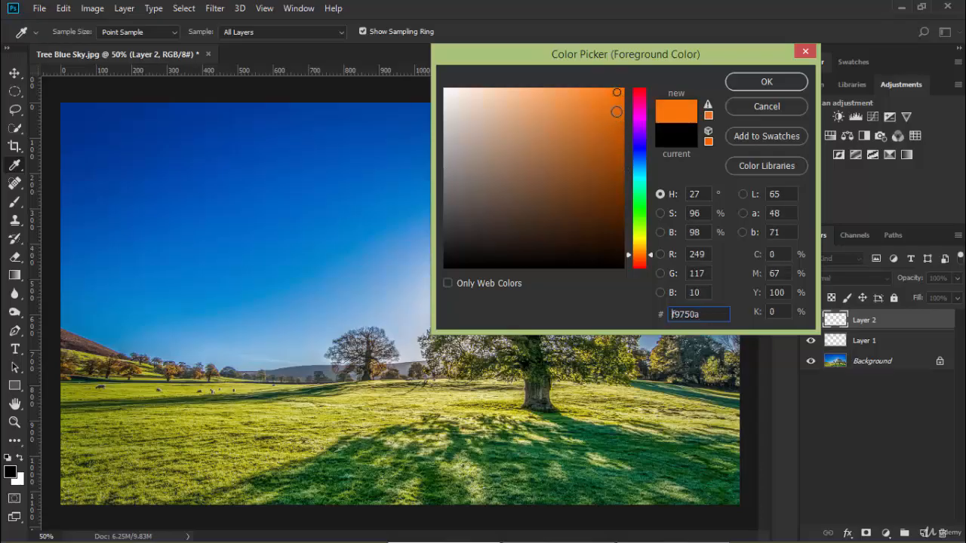
left_click(612, 131)
left_click(617, 168)
left_click(621, 205)
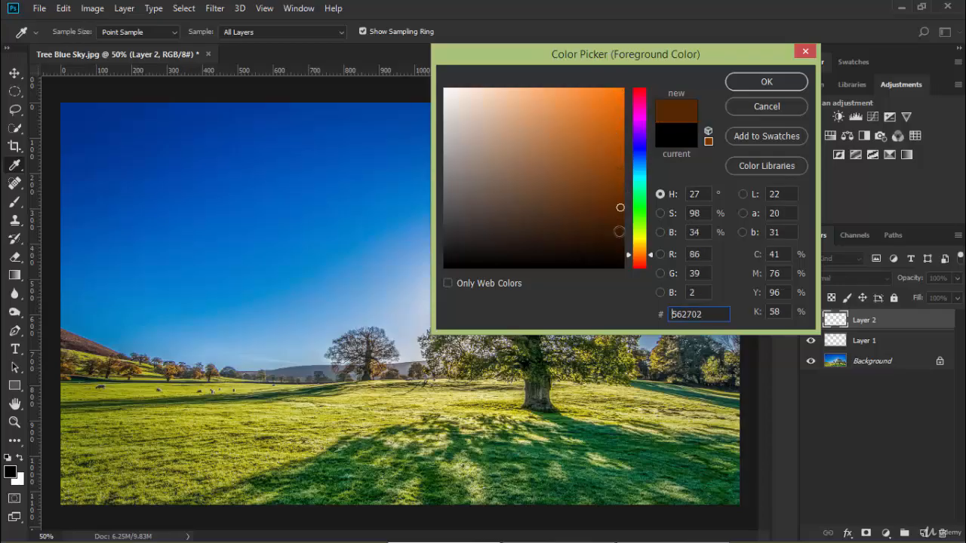
left_click(619, 231)
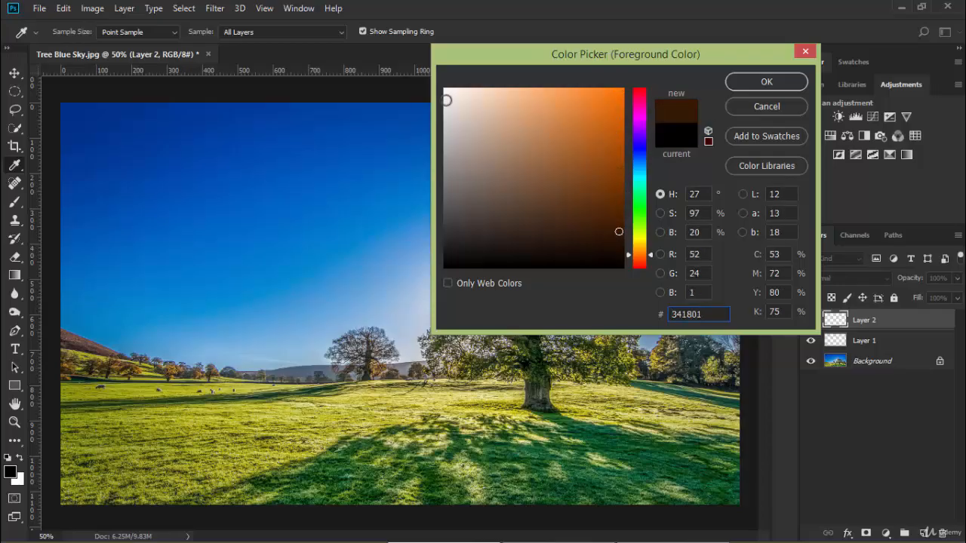
Try the unsaturated shades of the 27° hue from light gray through a2a1a1 and 484747 to near-black 171716.
left_click(446, 101)
left_click(446, 133)
left_click(445, 153)
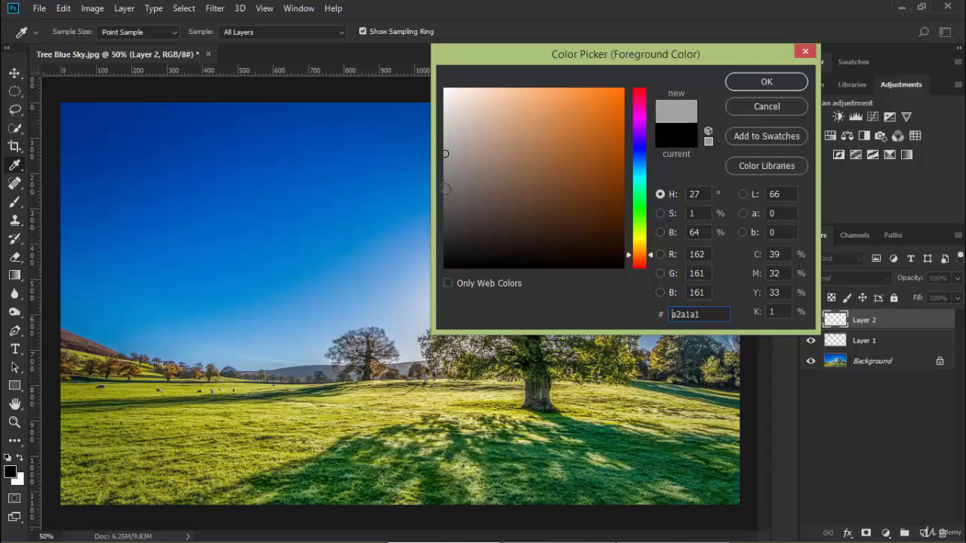
left_click(446, 189)
left_click(447, 218)
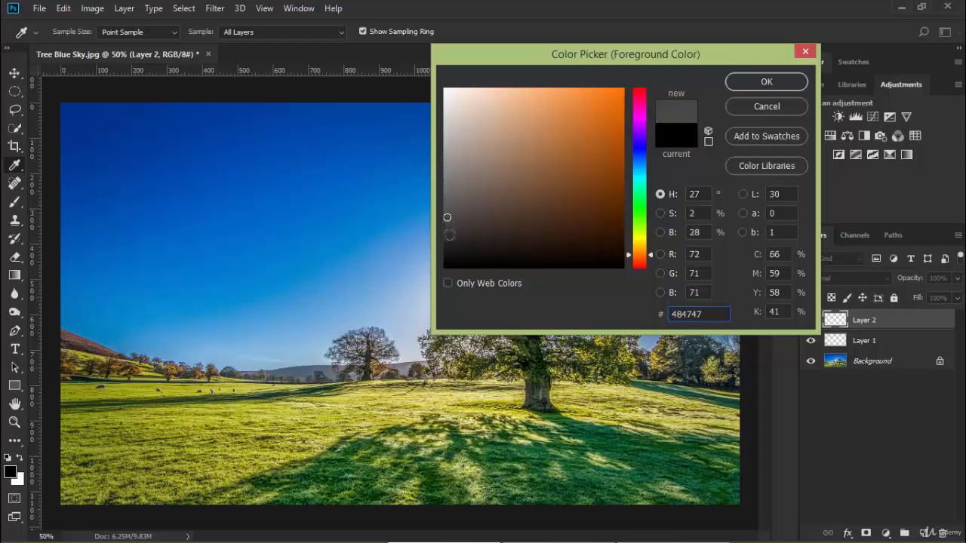
left_click(449, 235)
left_click(449, 251)
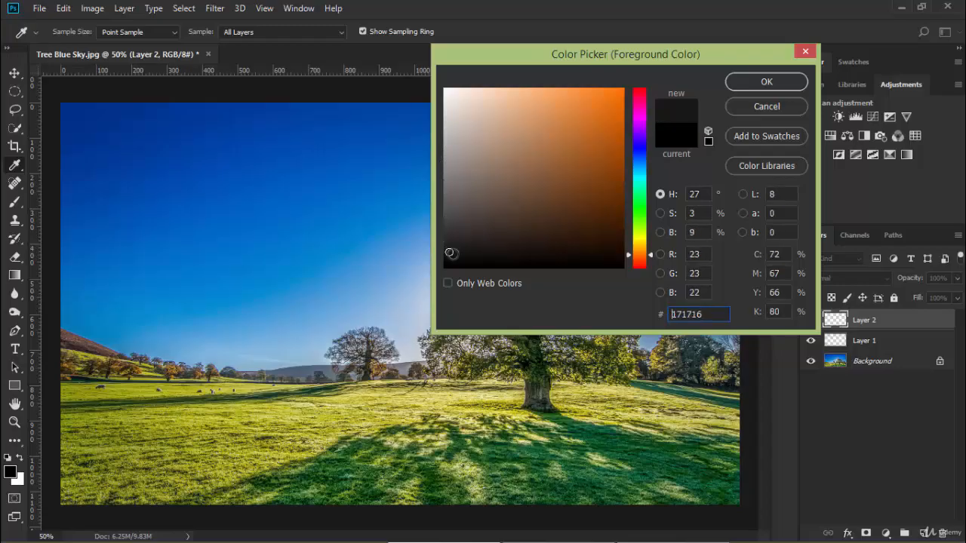
left_click(451, 256)
Try the brightest tints of the orange hue, moving from near white through f4ac72 to saturated f6750d.
left_click(469, 94)
left_click(493, 93)
left_click(506, 92)
left_click(543, 93)
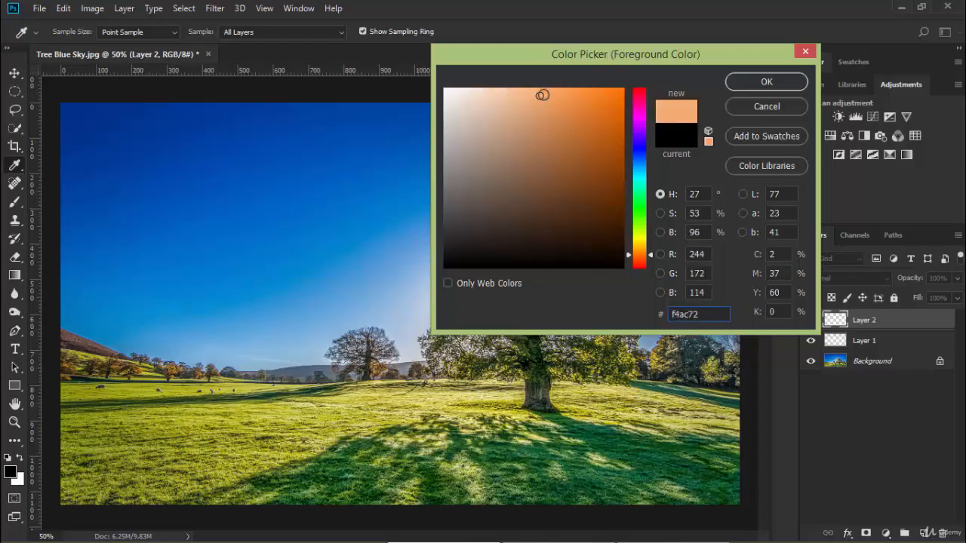
left_click(560, 92)
left_click(583, 92)
left_click(612, 94)
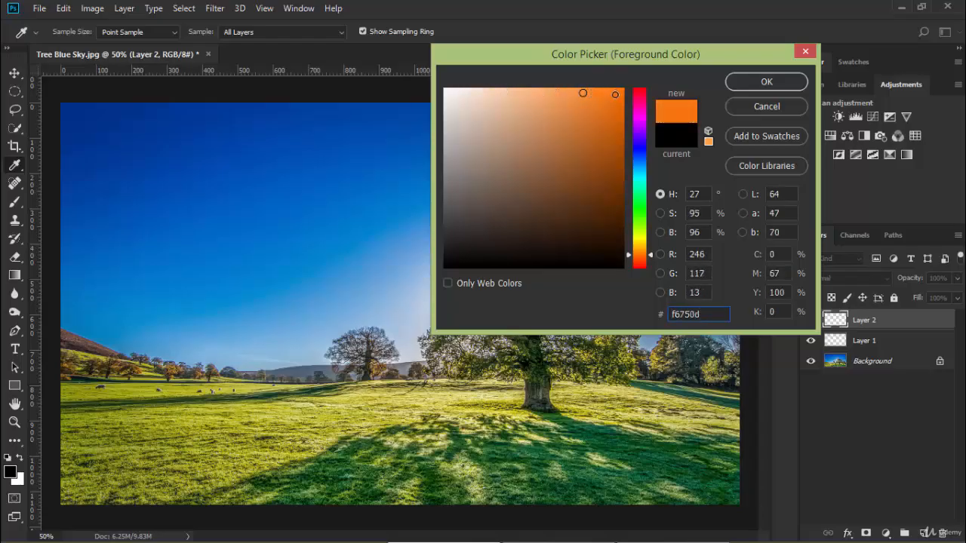
left_click(620, 95)
Try the darkest orange shades across the saturation range, from 040201 through 282624 and 2e2014 to brown 2e1a0a.
left_click(614, 265)
left_click(571, 266)
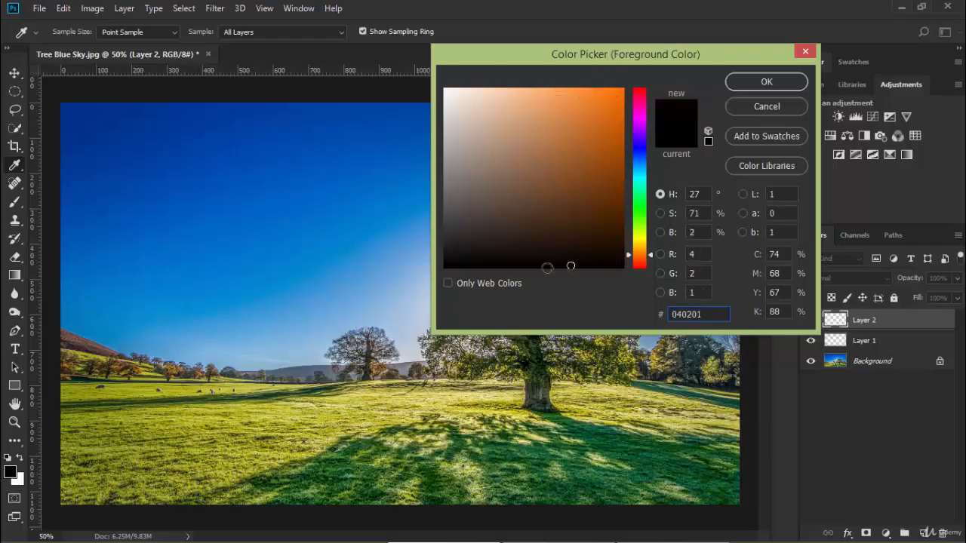
left_click(512, 262)
left_click(480, 259)
left_click(461, 240)
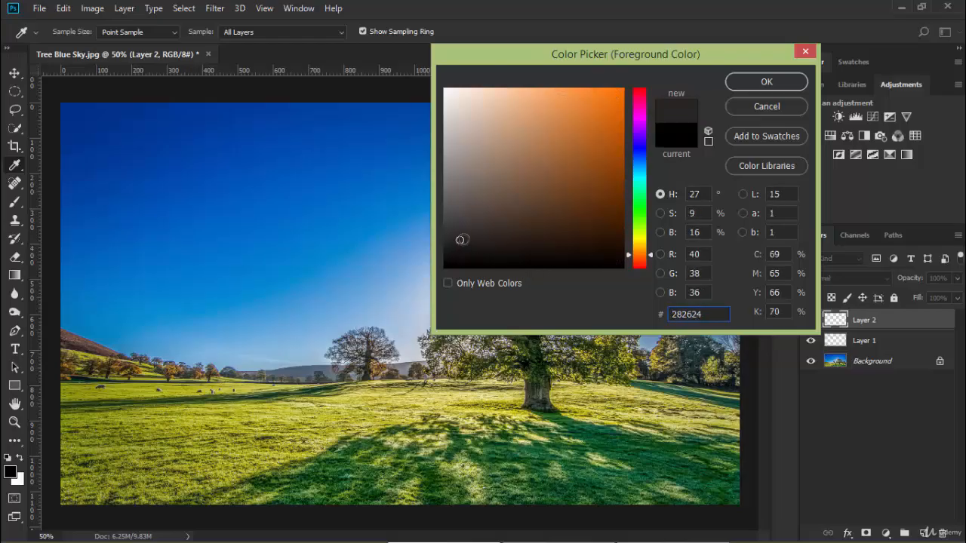
left_click(486, 239)
left_click(510, 240)
left_click(545, 237)
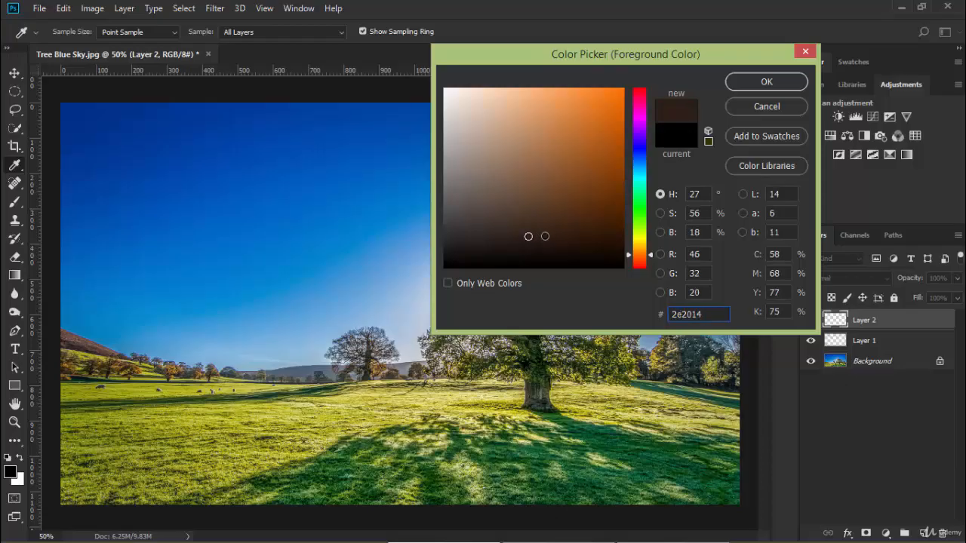
left_click(560, 237)
left_click(585, 237)
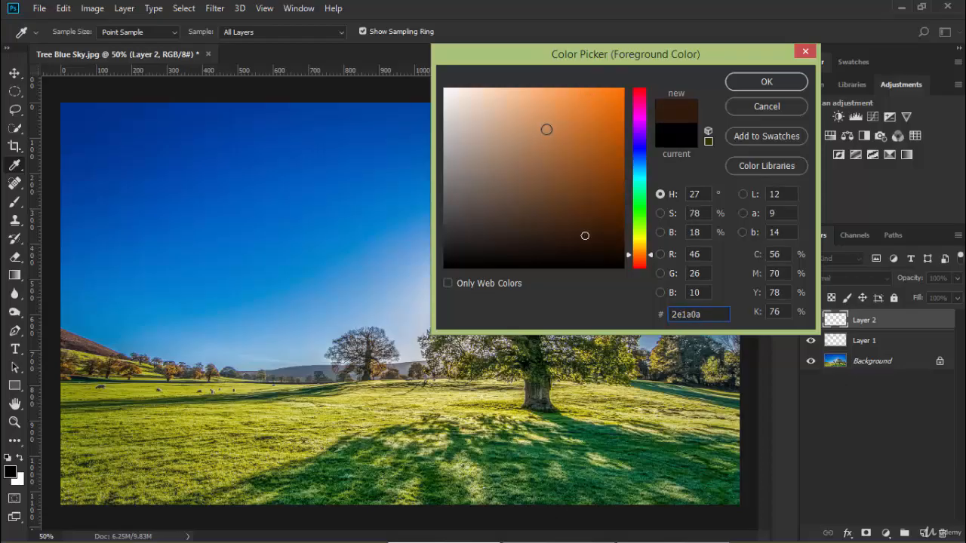
Set the hue to blue at 243°, apply the pale violet 9a98c0 as foreground color, and return to the Brush tool.
left_click(640, 147)
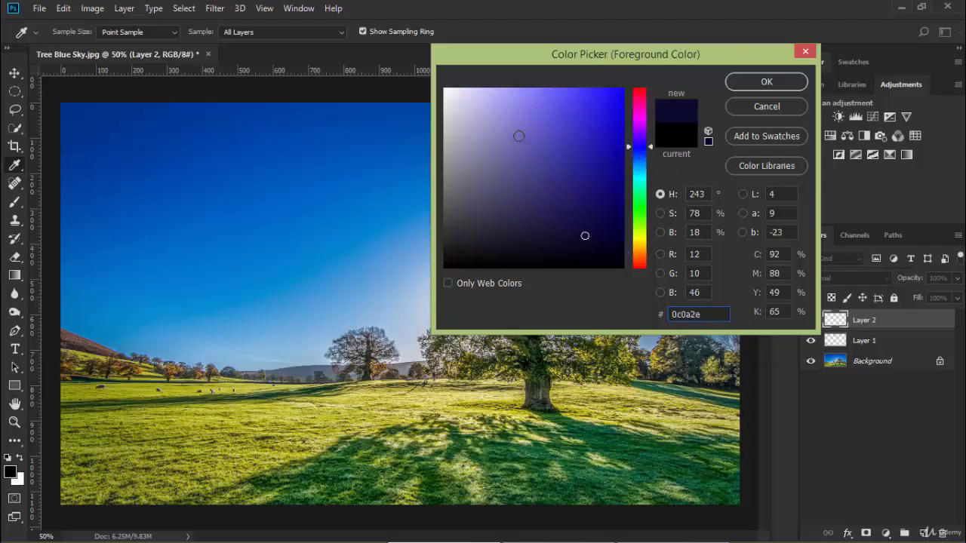
left_click(500, 135)
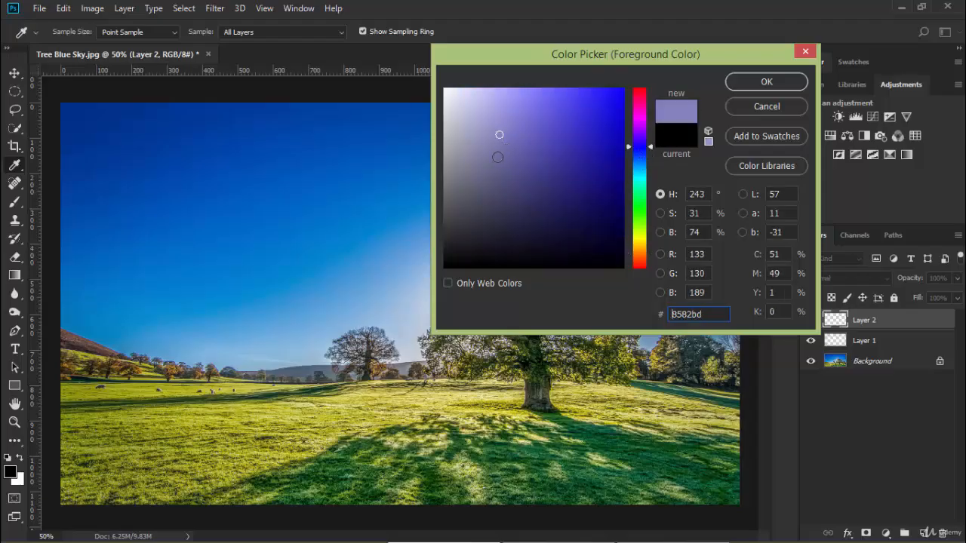
left_click(481, 133)
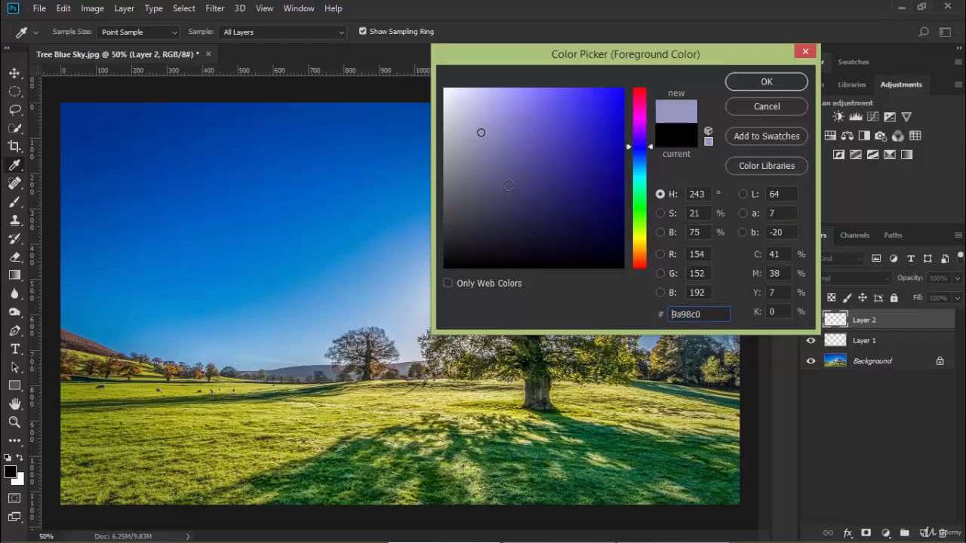
left_click(765, 82)
key("b")
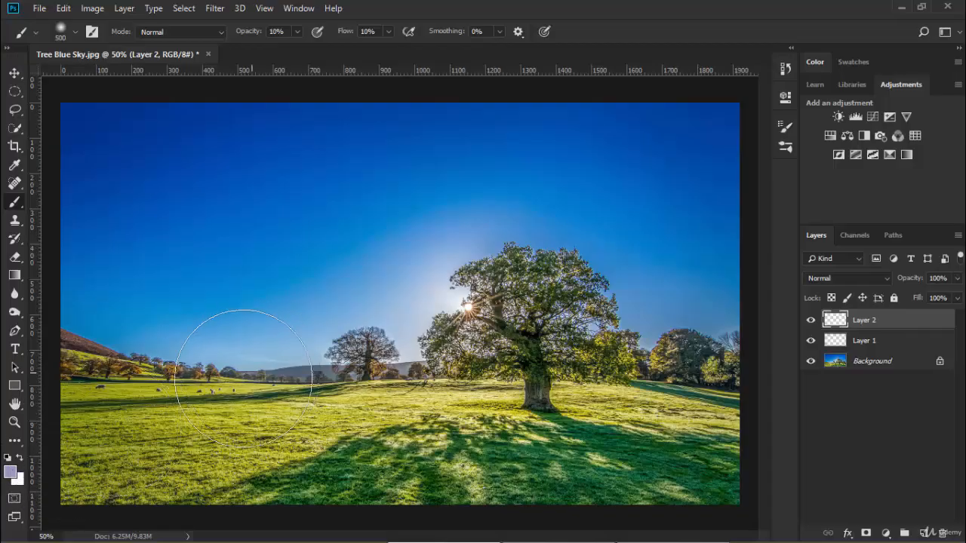
Sample the photo's sky and grass colors, apply yellow e1de54 as foreground color, and brush it softly over the sky beside the sun.
left_click(10, 473)
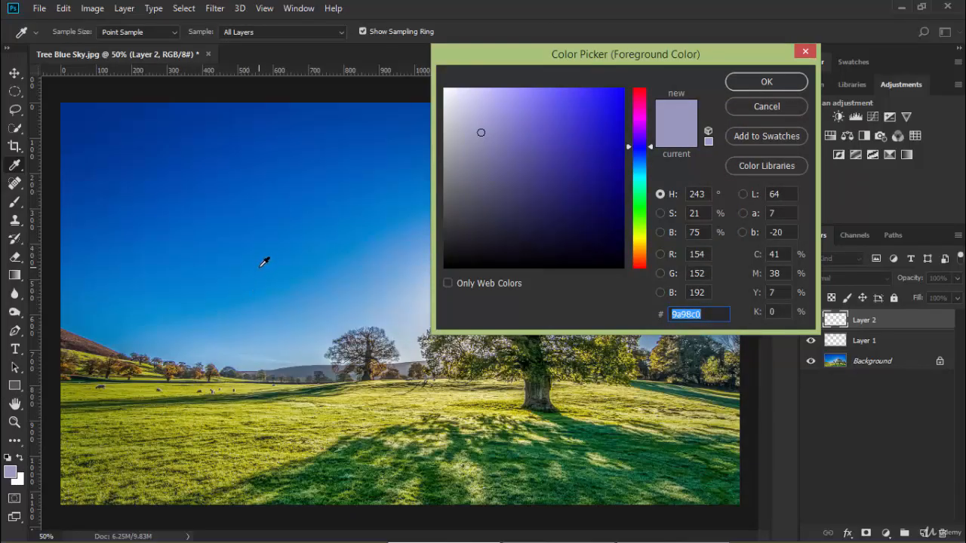
left_click(190, 194)
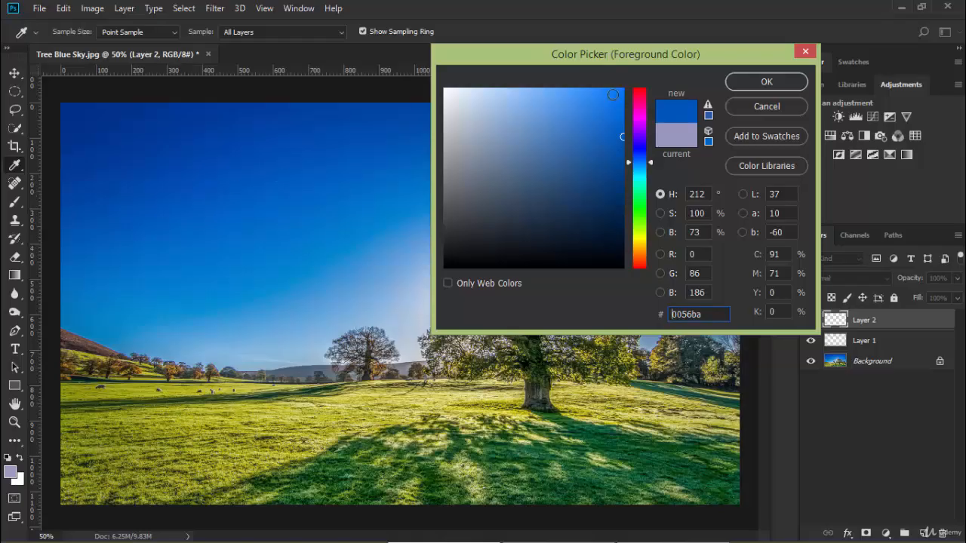
left_click(404, 330)
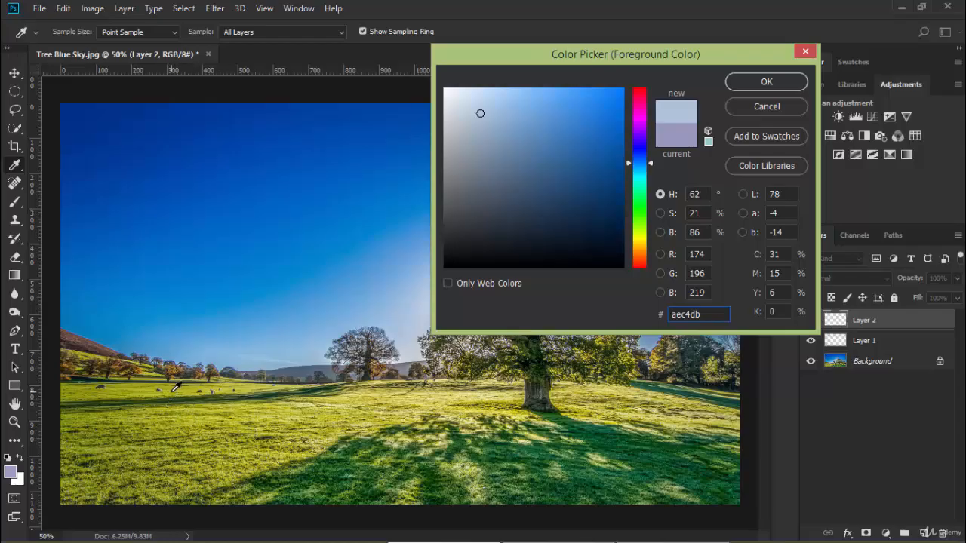
left_click(178, 391)
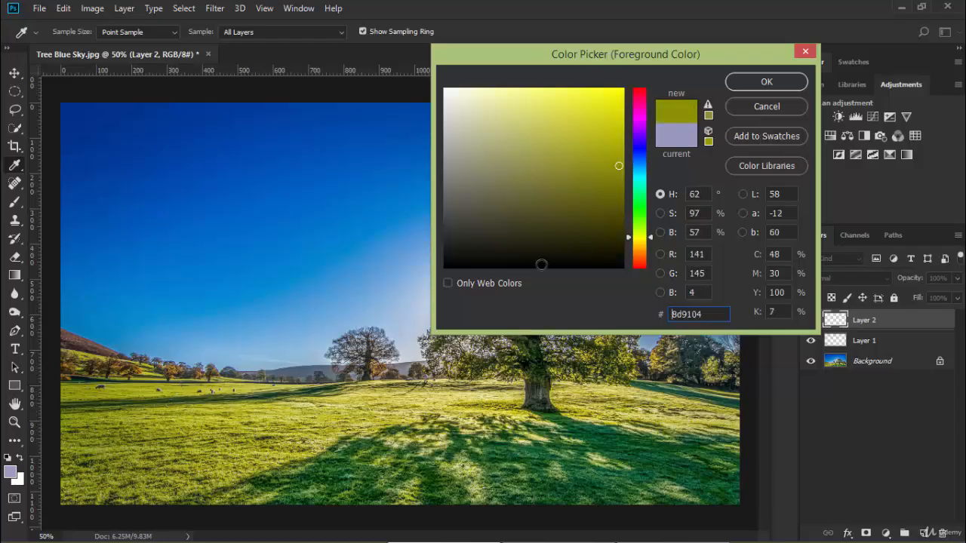
left_click(286, 410)
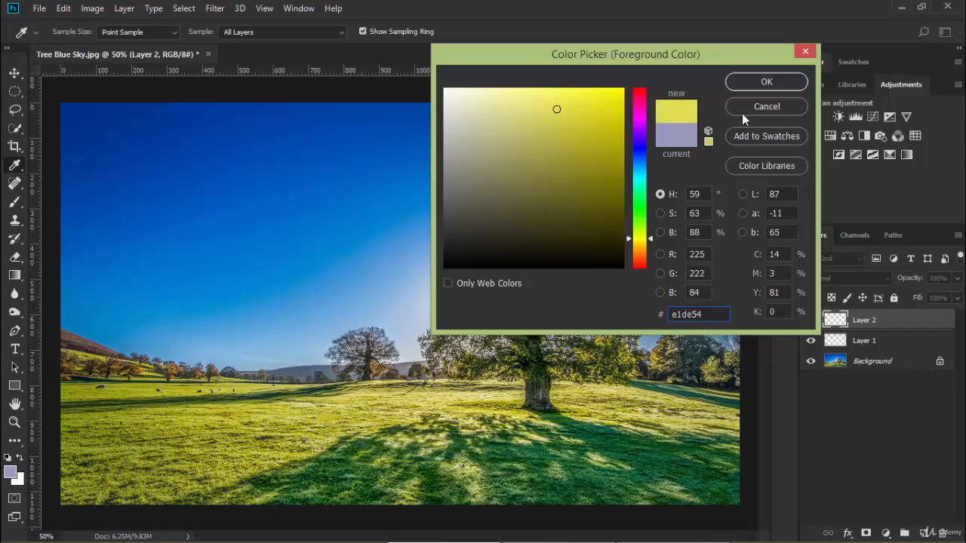
left_click(778, 83)
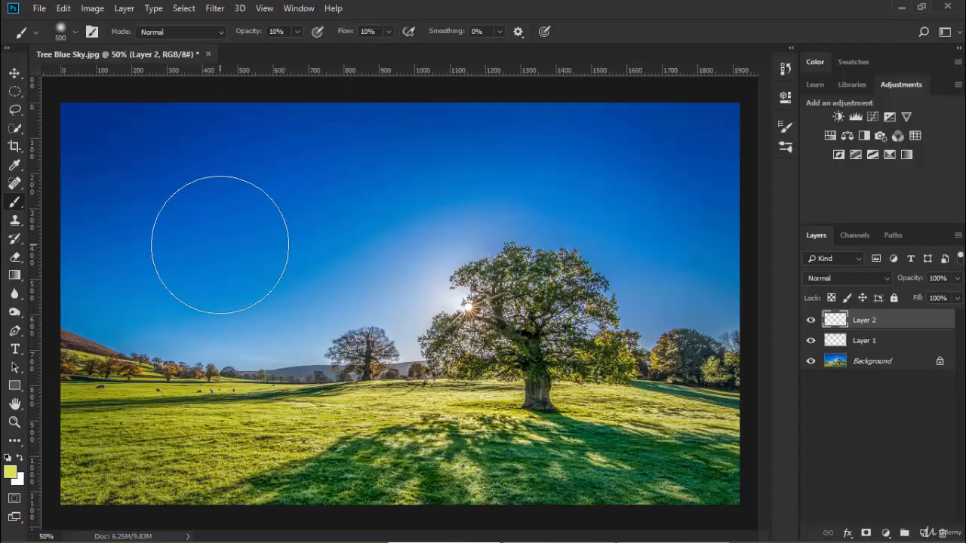
mouse_move(294, 288)
left_mouse_down()
mouse_move(244, 324)
mouse_move(214, 296)
mouse_move(230, 215)
mouse_move(394, 247)
mouse_move(496, 292)
mouse_move(344, 242)
mouse_move(184, 251)
mouse_move(347, 204)
mouse_move(371, 228)
mouse_move(292, 285)
mouse_move(296, 323)
mouse_move(214, 235)
left_mouse_up()
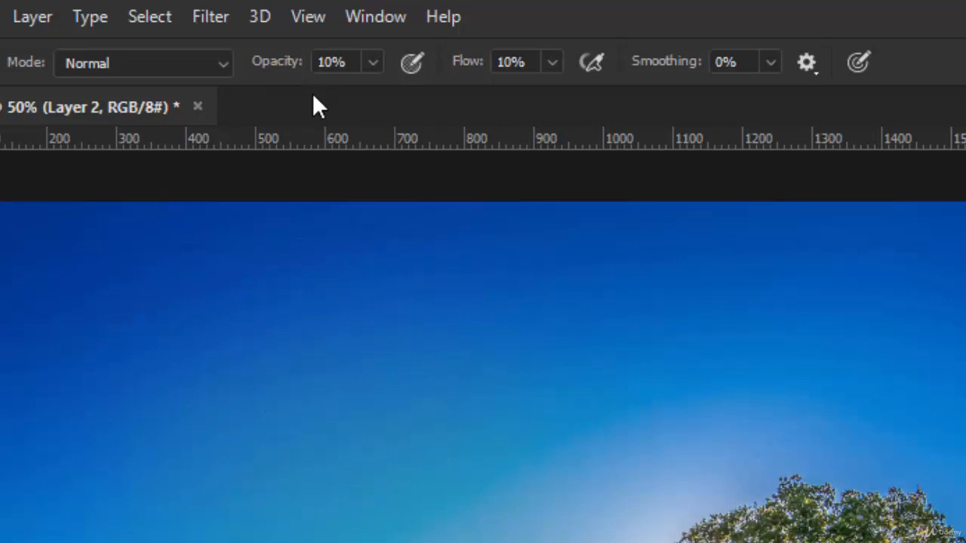
Step the brush opacity through increasing values, ending at 100%.
key("2")
key("4")
key("5")
key("7")
key("8")
key("0")
Cycle the brush flow through various values, ending at 100%.
key("shift+2")
key("shift+3")
key("shift+4")
key("shift+5")
key("shift+6")
key("shift+0")
key("shift+5")
key("shift+5")
key("shift+5")
key("shift+5")
key("shift+9")
key("shift+5")
key("shift+9")
key("shift+0")
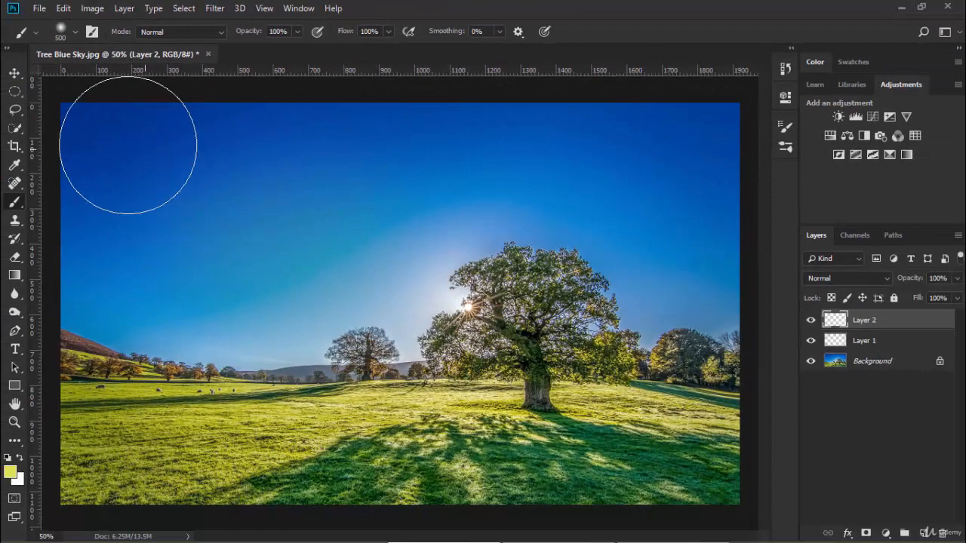
Paint the whole canvas solid yellow on Layer 2, and reduce the brush size to 90 px.
mouse_move(89, 135)
left_mouse_down()
mouse_move(260, 134)
mouse_move(194, 126)
mouse_move(161, 129)
mouse_move(496, 140)
mouse_move(722, 133)
mouse_move(654, 262)
mouse_move(360, 274)
mouse_move(571, 345)
mouse_move(409, 270)
mouse_move(192, 227)
mouse_move(151, 166)
mouse_move(103, 204)
mouse_move(98, 345)
mouse_move(335, 308)
mouse_move(157, 403)
mouse_move(97, 463)
mouse_move(522, 443)
mouse_move(518, 377)
mouse_move(630, 382)
mouse_move(711, 464)
mouse_move(433, 483)
mouse_move(437, 463)
mouse_move(43, 378)
mouse_move(403, 144)
mouse_move(124, 123)
left_mouse_up()
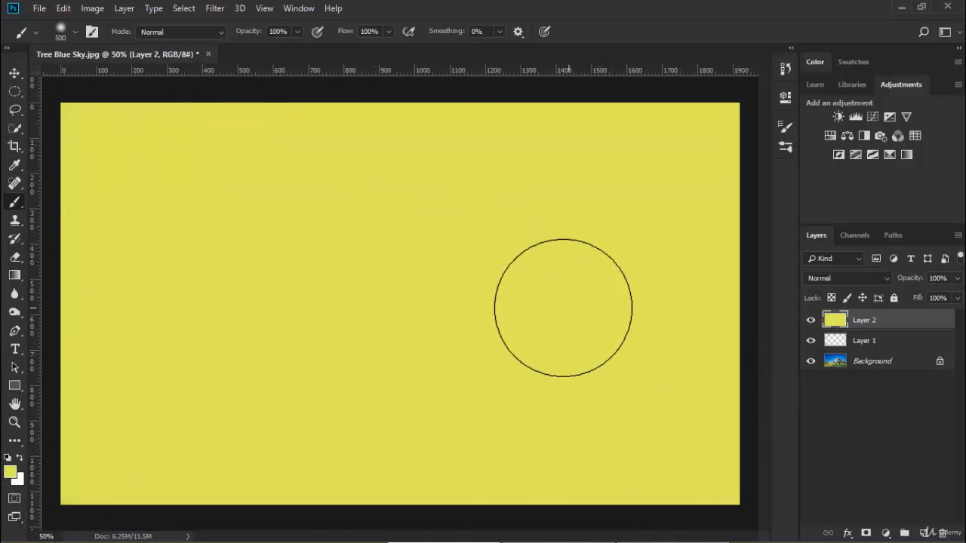
key("bracketleft")
key("bracketleft")
key("bracketleft")
key("bracketleft")
key("bracketleft")
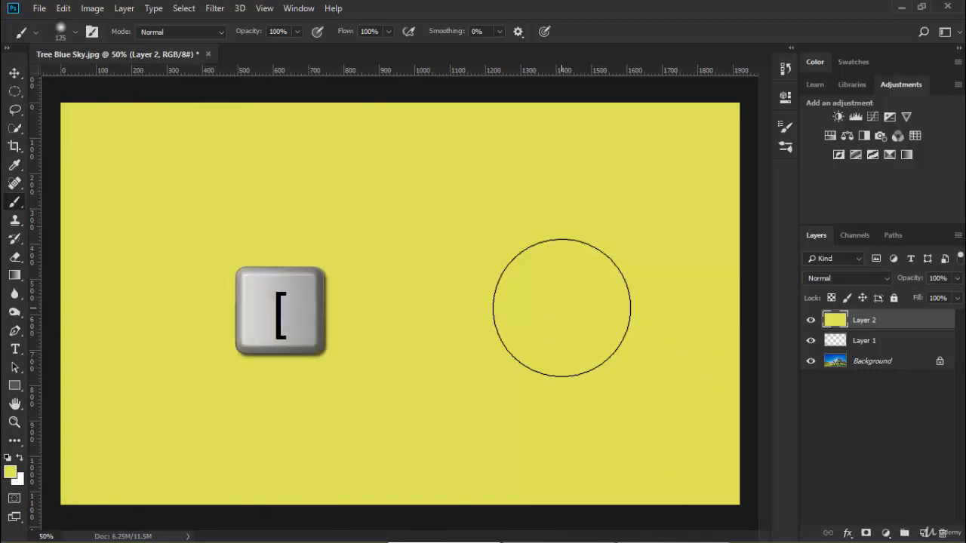
key("bracketleft")
key("bracketleft")
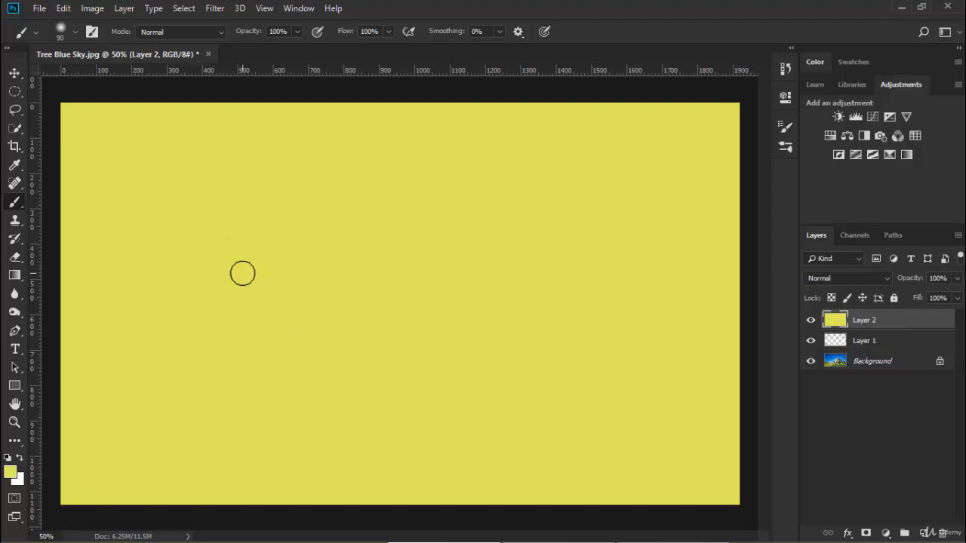
Hide Layer 2 to view the photo without the yellow paint, and show the layer again.
left_click(811, 321)
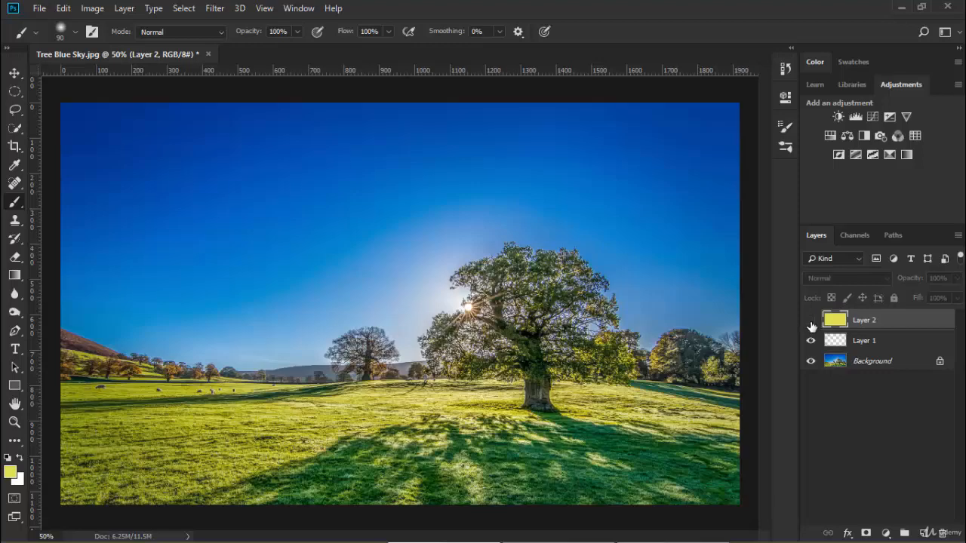
left_click(810, 321)
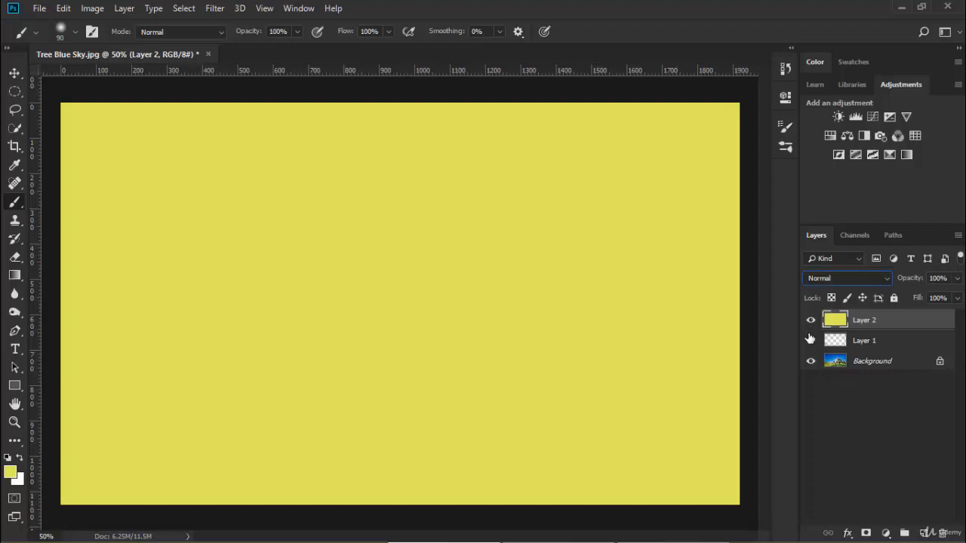
Set Layer 2's blend mode to Multiply, and toggle the layer's visibility off and on to compare the tint with the photo.
left_click(811, 340)
left_click(887, 280)
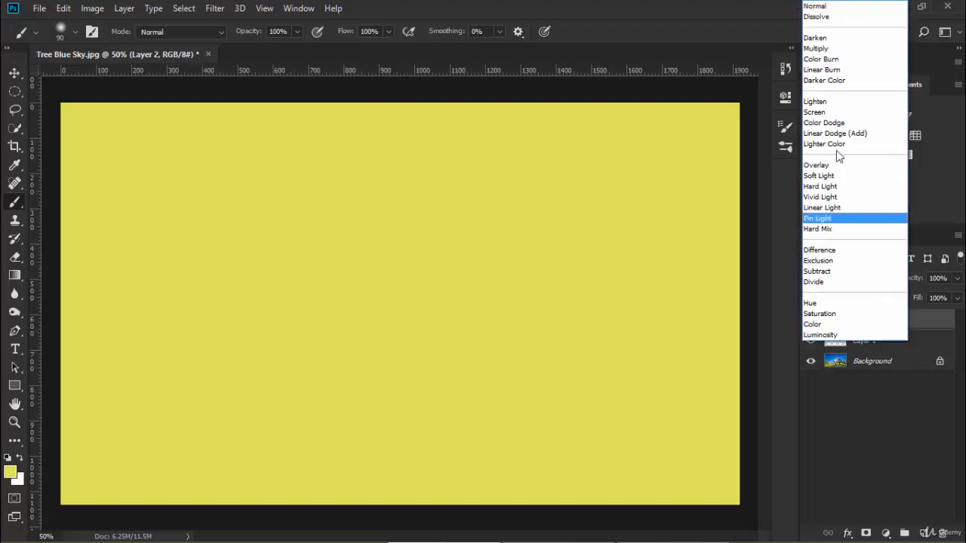
left_click(818, 49)
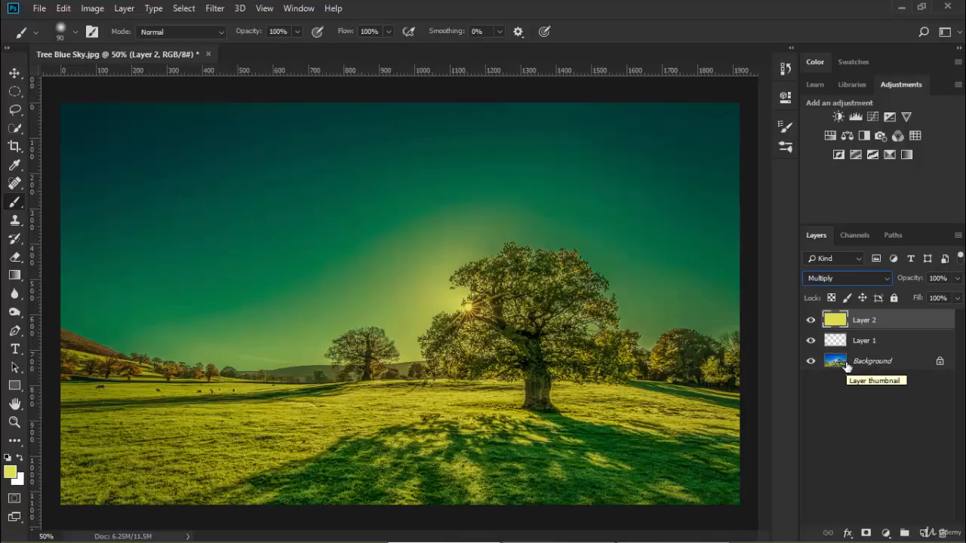
left_click(812, 322)
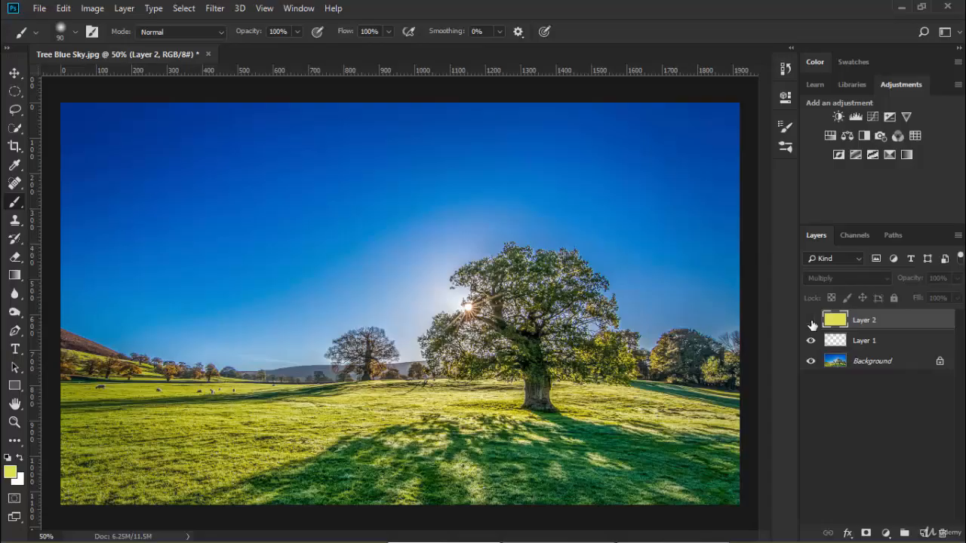
left_click(812, 322)
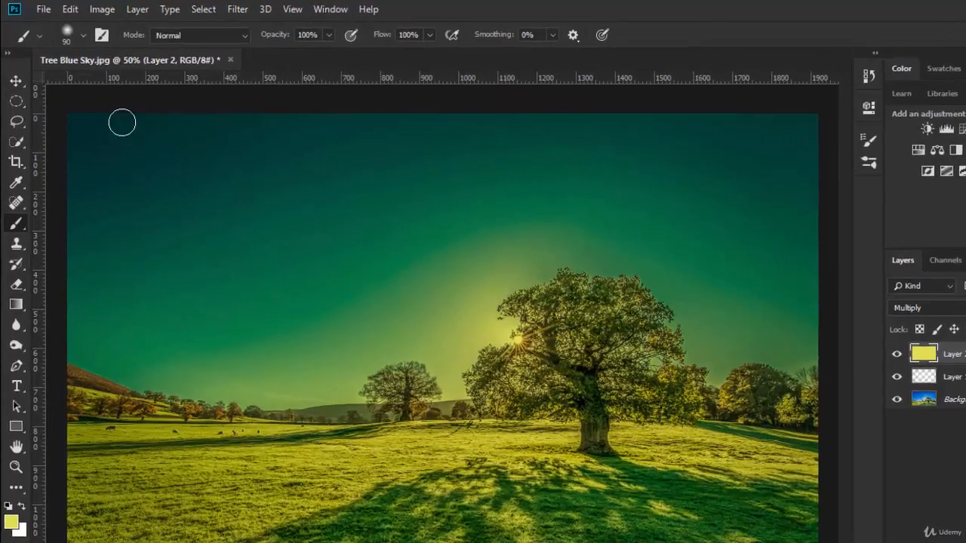
Set the brush size to 99 px with 0% hardness.
left_click(83, 34)
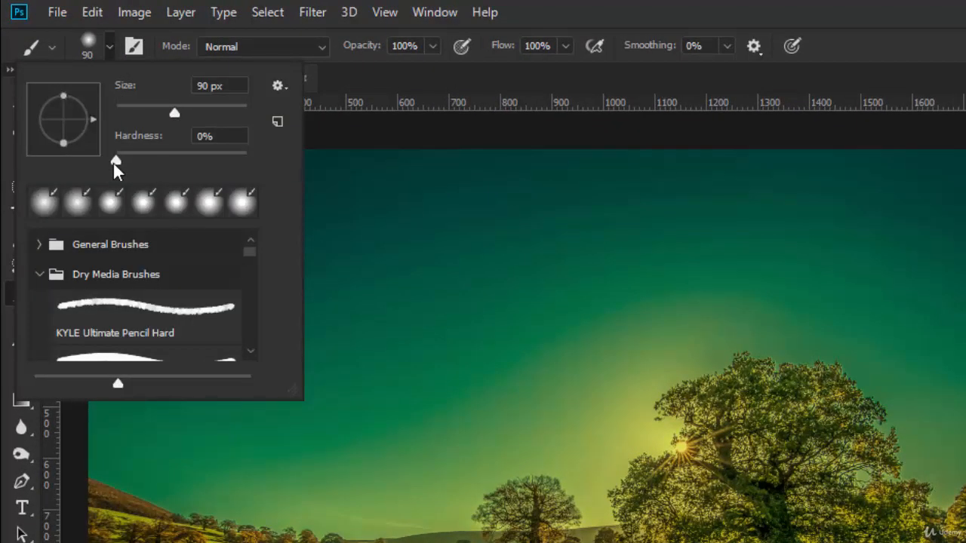
mouse_move(114, 163)
left_mouse_down()
mouse_move(247, 164)
mouse_move(116, 165)
left_mouse_up()
mouse_move(175, 113)
left_mouse_down()
mouse_move(115, 114)
mouse_move(253, 113)
mouse_move(180, 115)
left_mouse_up()
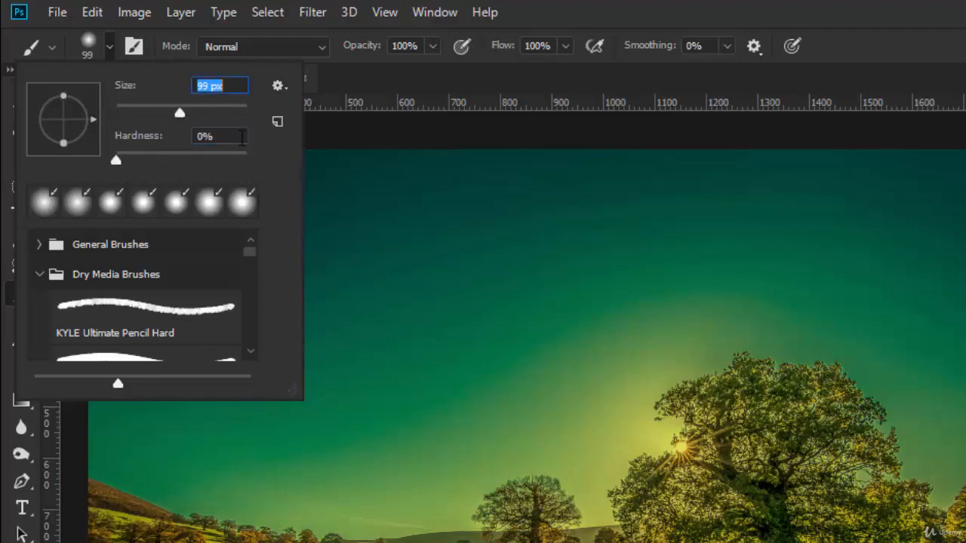
left_click(109, 46)
left_click(109, 46)
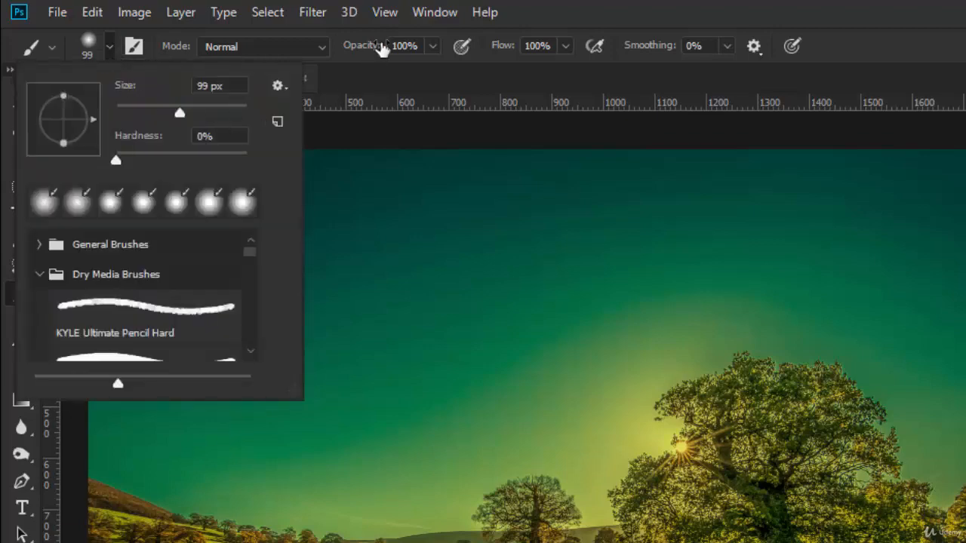
left_click(108, 46)
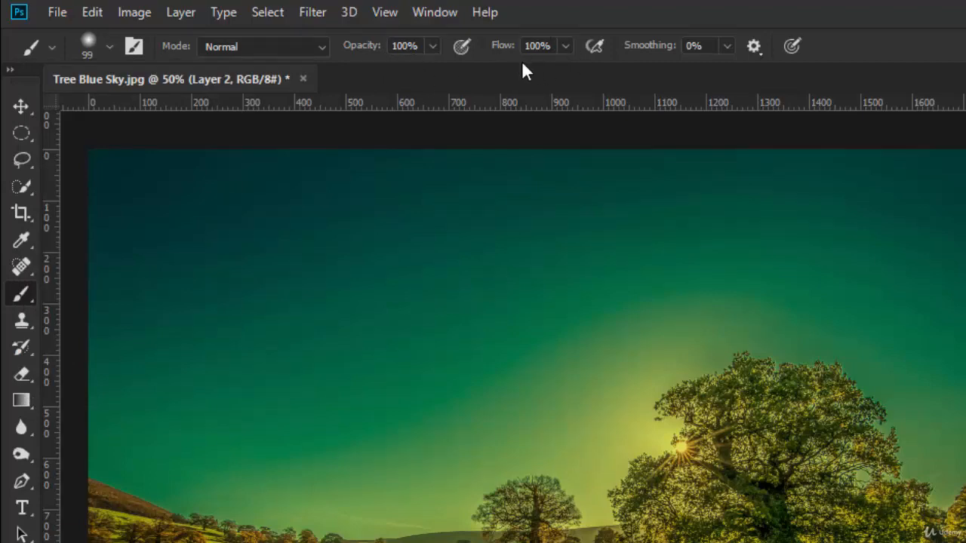
Step the brush opacity through 30%, 60% and 90%.
key("3")
key("6")
key("9")
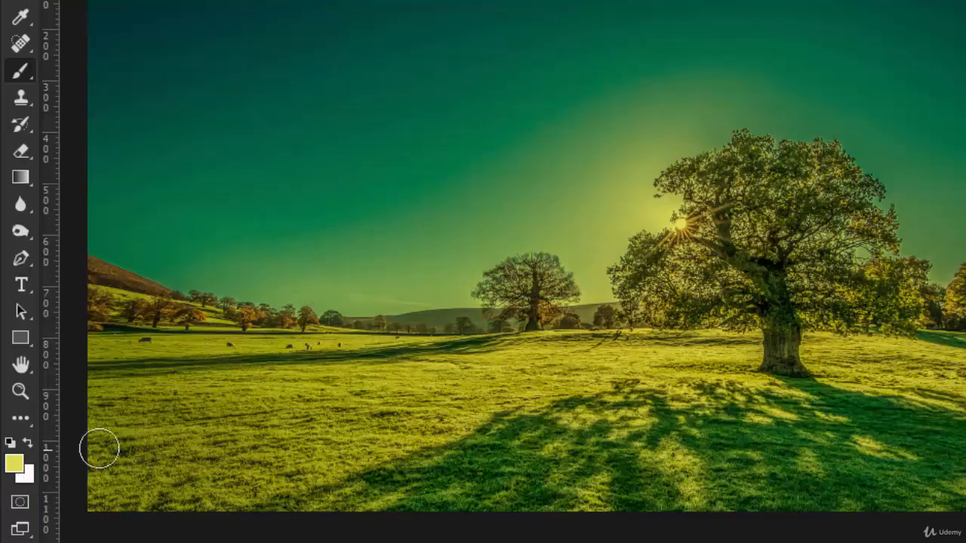
Reset the colors to the default black and white, and paint a black zigzag stroke down the sky on Layer 2.
left_click(9, 445)
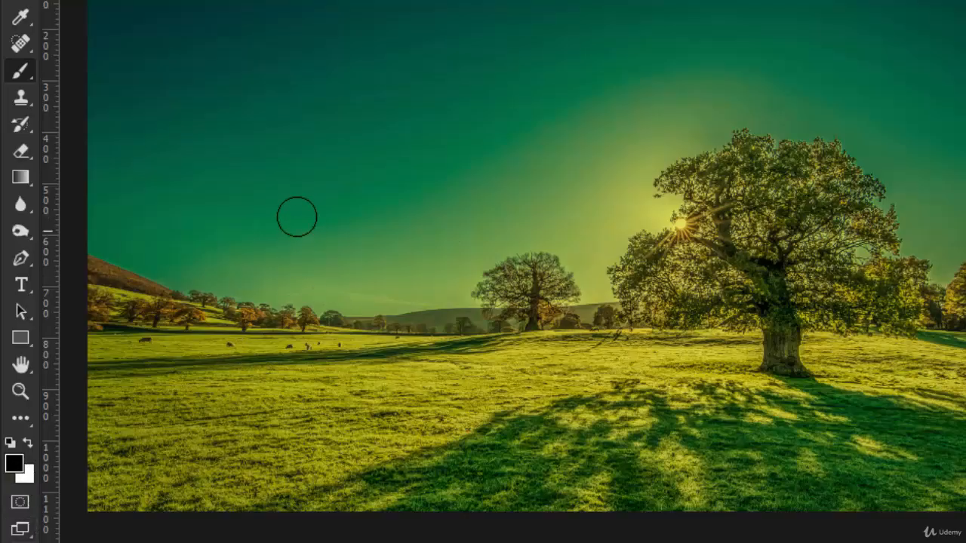
mouse_move(367, 17)
left_mouse_down()
mouse_move(331, 33)
mouse_move(366, 80)
mouse_move(342, 154)
mouse_move(283, 237)
mouse_move(298, 275)
left_mouse_up()
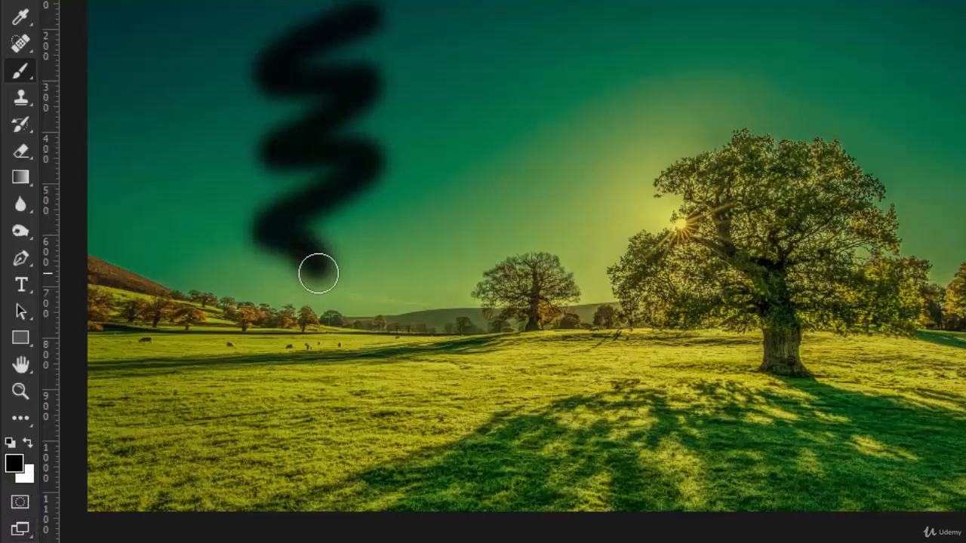